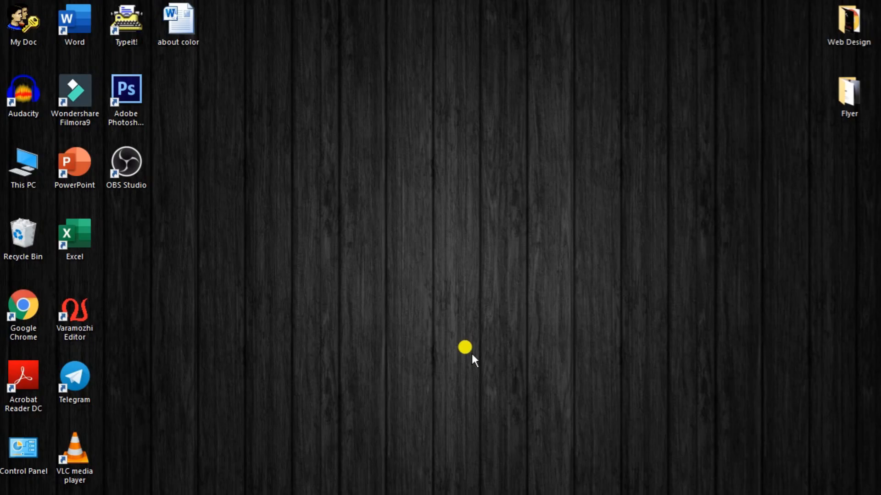
# Switch to Photoshop and create a new A4 document, 210 × 297 mm, 300 pixels/inch, RGB colour with a white background
pyautogui.doubleClick(137, 95)
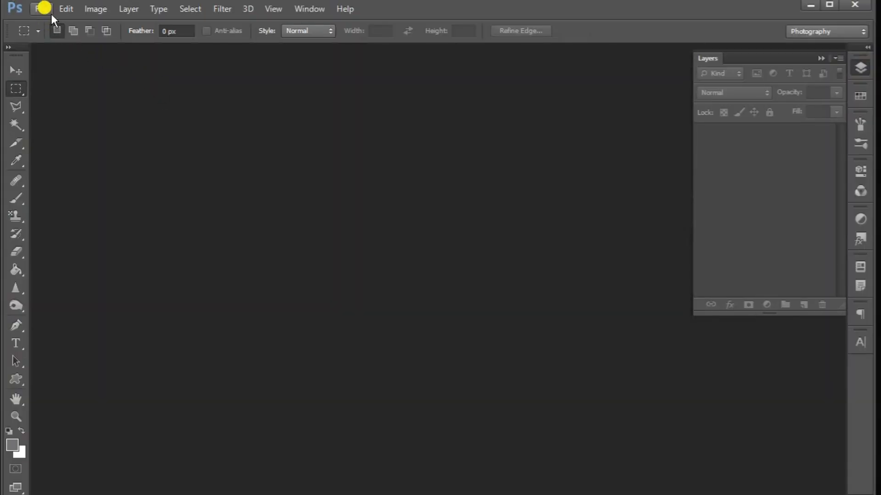
pyautogui.click(51, 14)
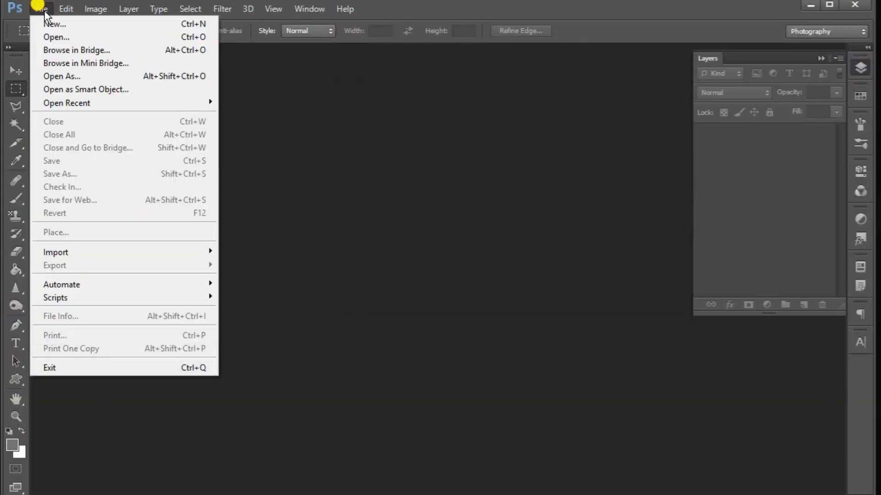
pyautogui.click(63, 24)
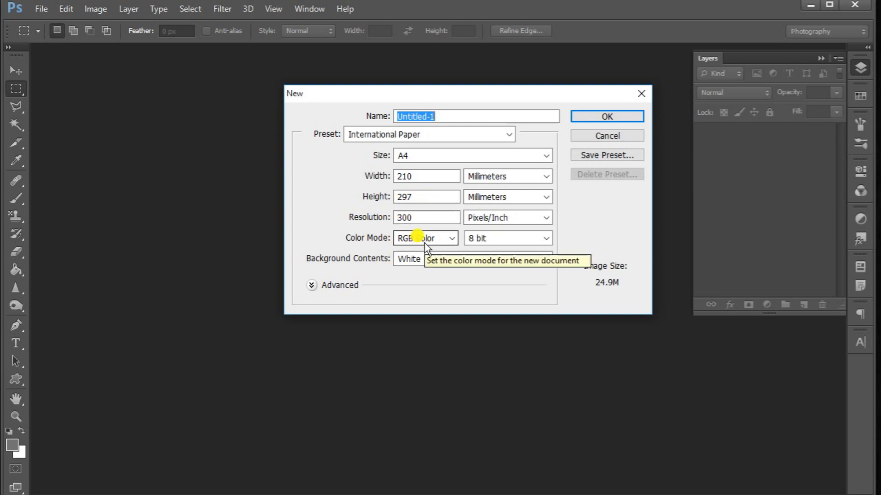
pyautogui.click(600, 117)
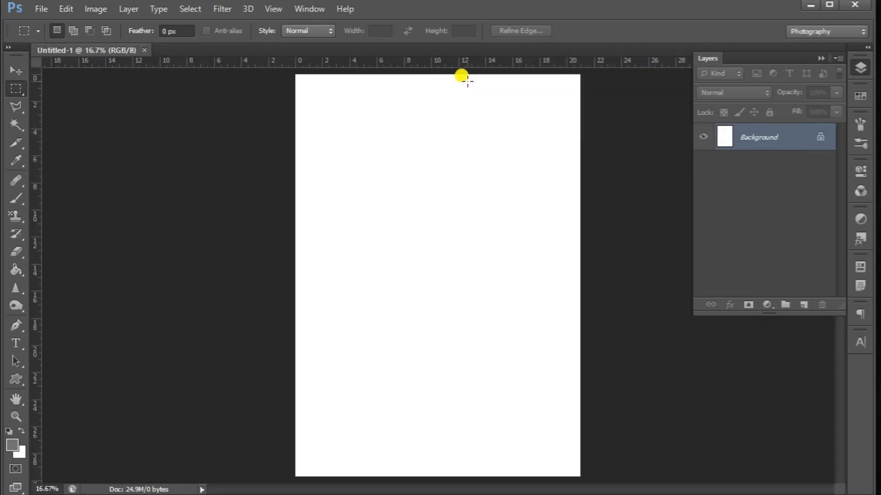
# On a new layer with the Background hidden, fill a full-width rectangle about 5 cm tall along the page's bottom edge with white
pyautogui.click(801, 304)
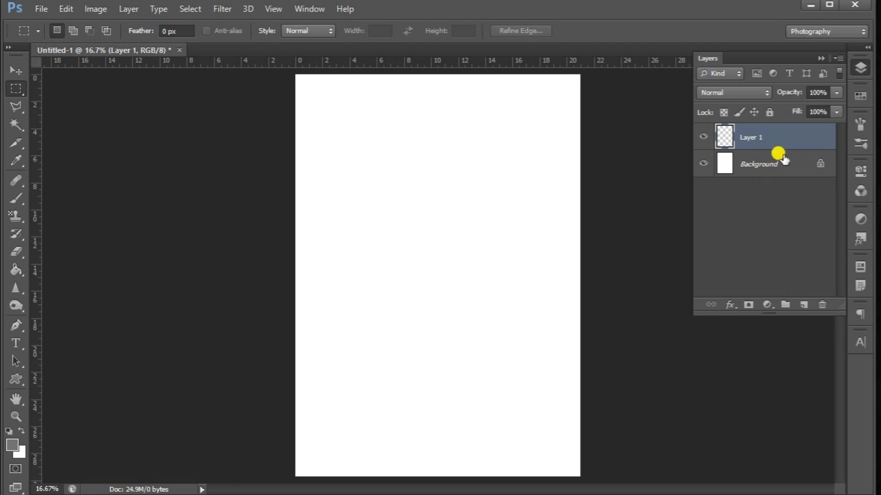
pyautogui.click(703, 164)
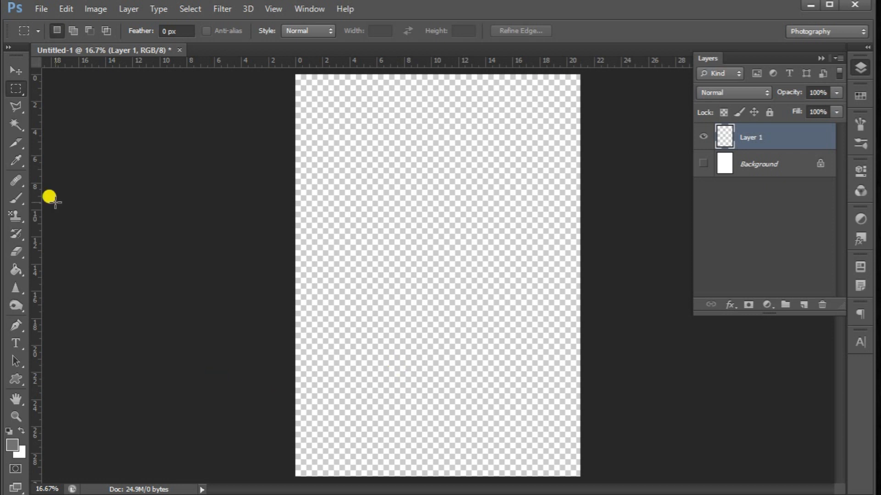
pyautogui.click(16, 91)
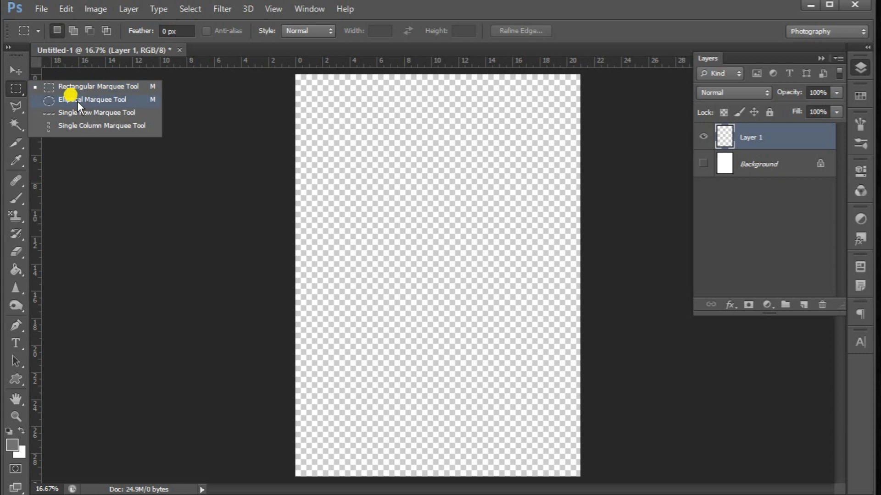
pyautogui.click(74, 88)
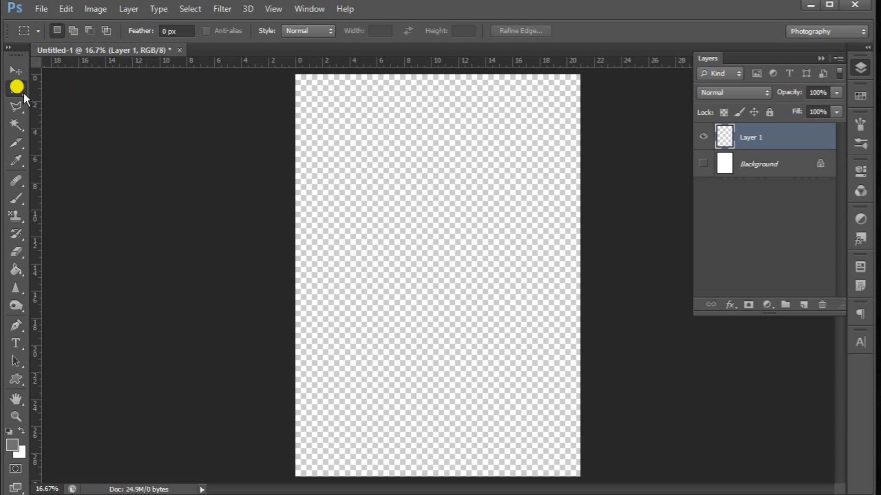
pyautogui.moveTo(294, 404); pyautogui.dragTo(596, 473)
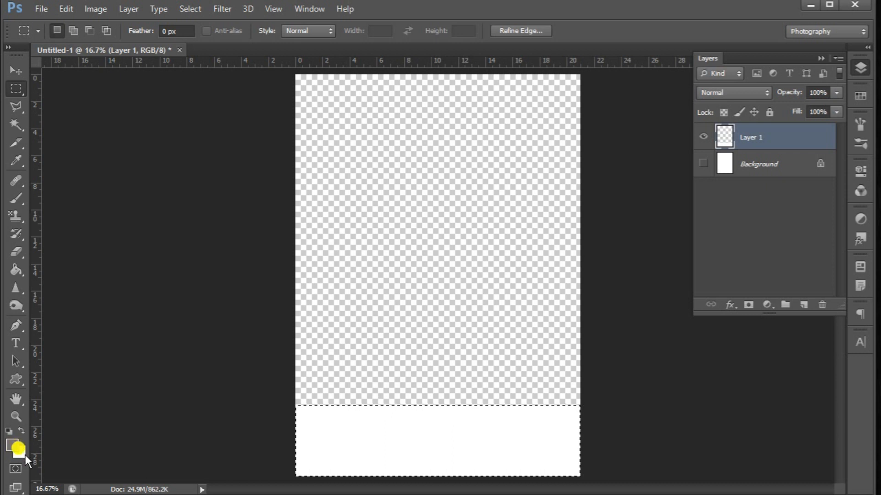
# On a new layer, outline a diagonal stripe from the page's upper left to lower right with the Polygonal Lasso and fill it with white
pyautogui.click(804, 305)
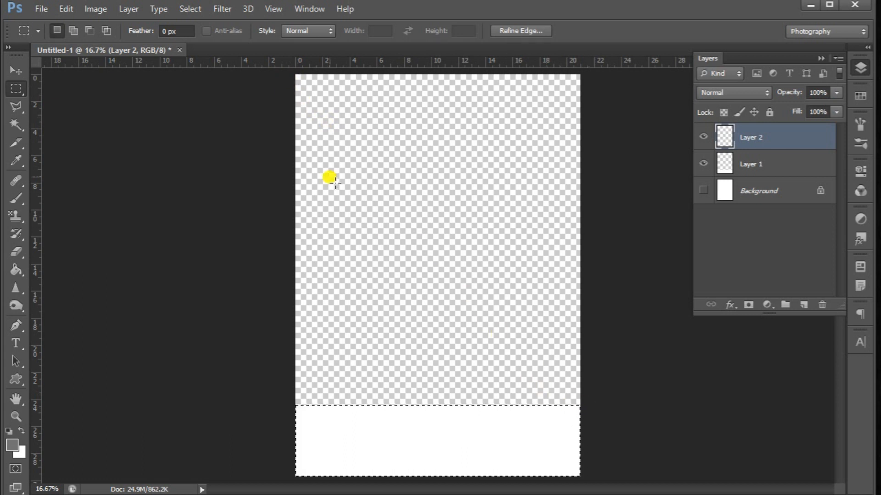
pyautogui.click(18, 106)
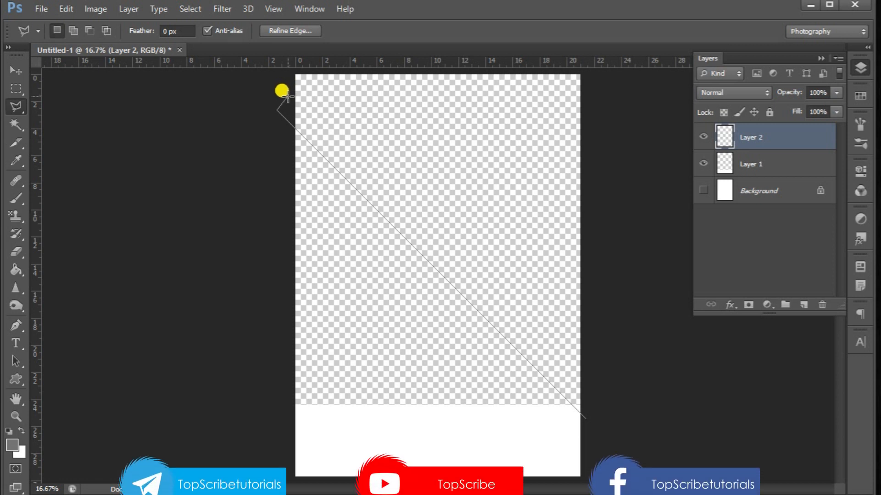
pyautogui.click(287, 96)
pyautogui.click(598, 407)
pyautogui.doubleClick(587, 419)
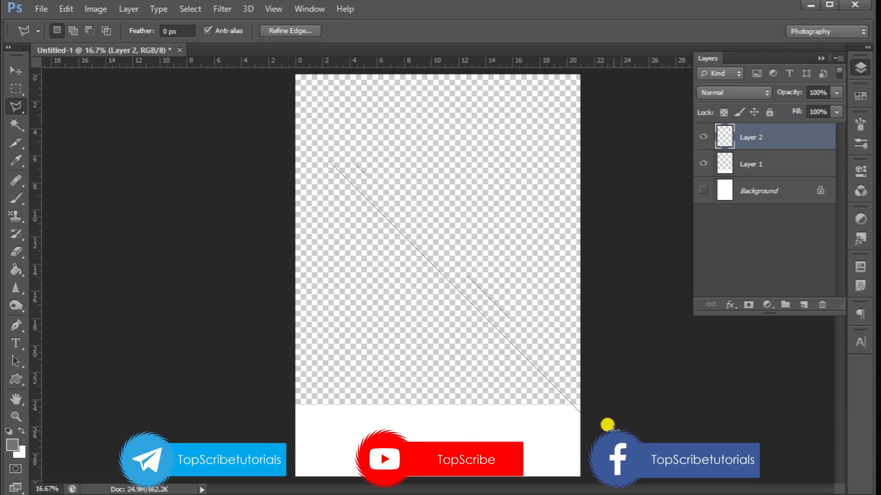
pyautogui.hotkey('ctrl', 'BackSpace')
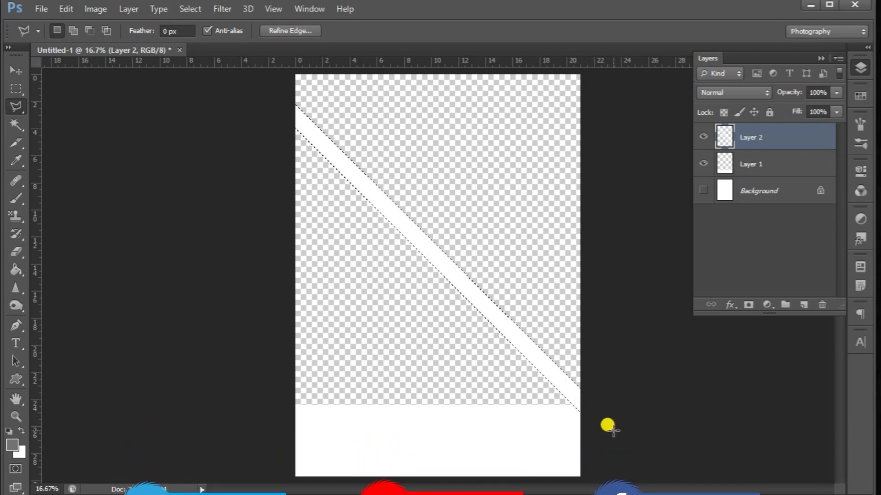
pyautogui.hotkey('ctrl', 'd')
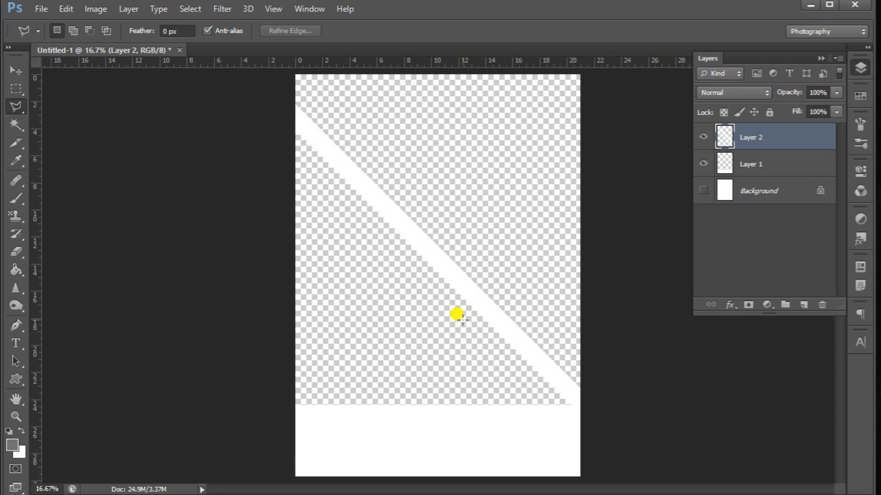
# On a new layer, fill a rectangle about 12 cm wide and 4 cm tall in the page's top-left corner with the grey foreground colour
pyautogui.press('m')
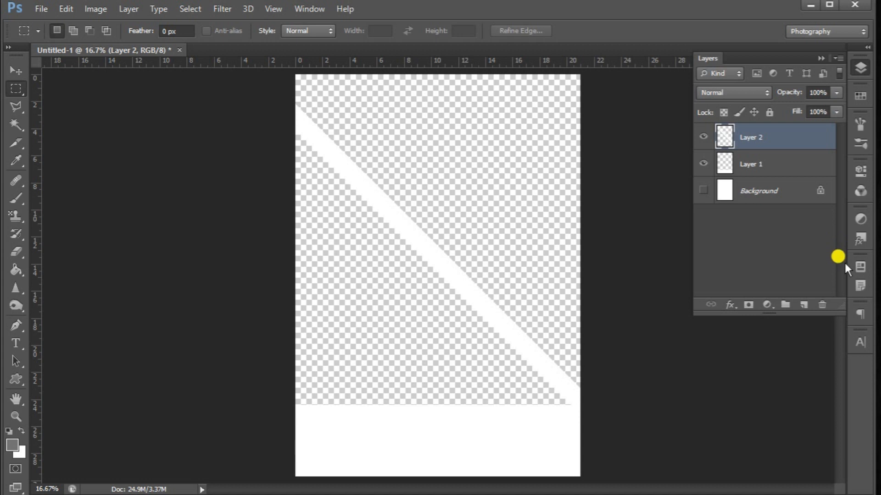
pyautogui.click(802, 305)
pyautogui.moveTo(294, 74); pyautogui.dragTo(463, 133)
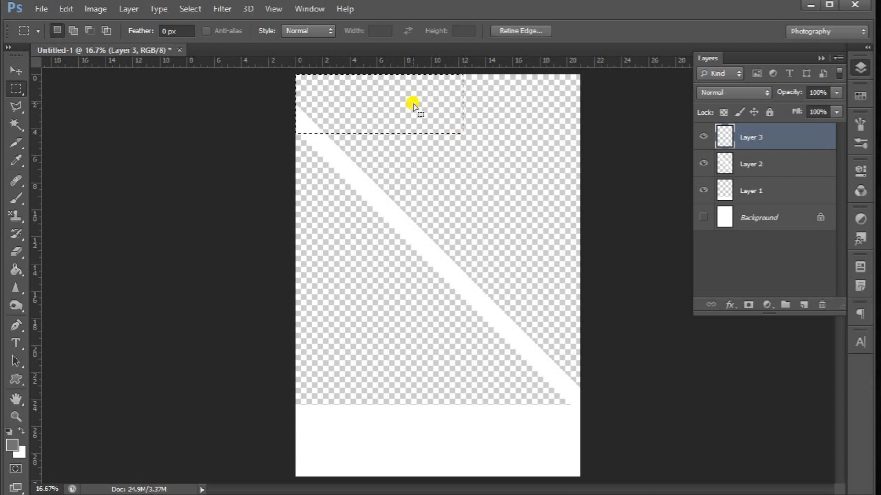
pyautogui.hotkey('alt', 'BackSpace')
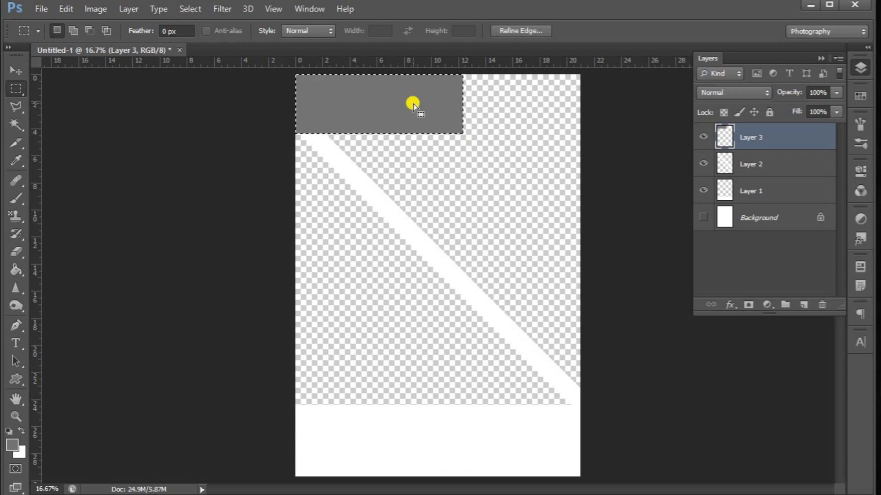
pyautogui.hotkey('ctrl', 'd')
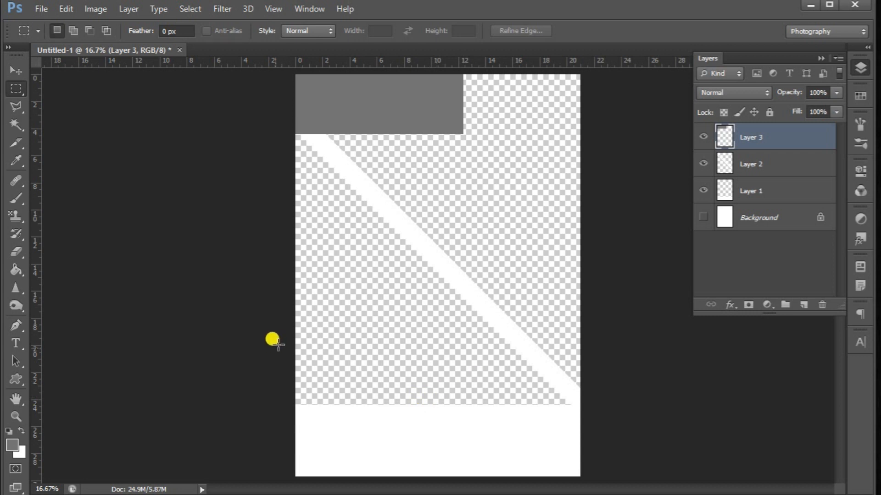
# On a new layer, fill a full-width band about 5 cm tall with grey, slightly above the white strip at the page's bottom
pyautogui.moveTo(295, 328); pyautogui.dragTo(591, 394)
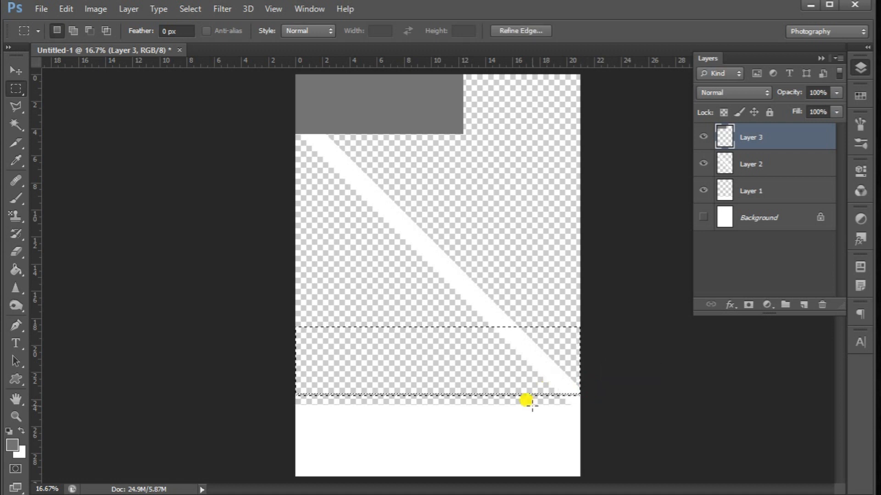
pyautogui.click(802, 304)
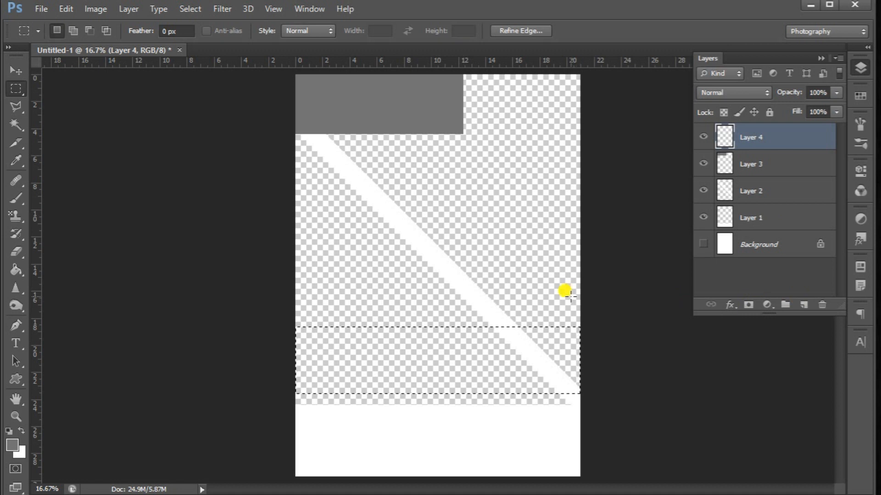
pyautogui.hotkey('alt', 'BackSpace')
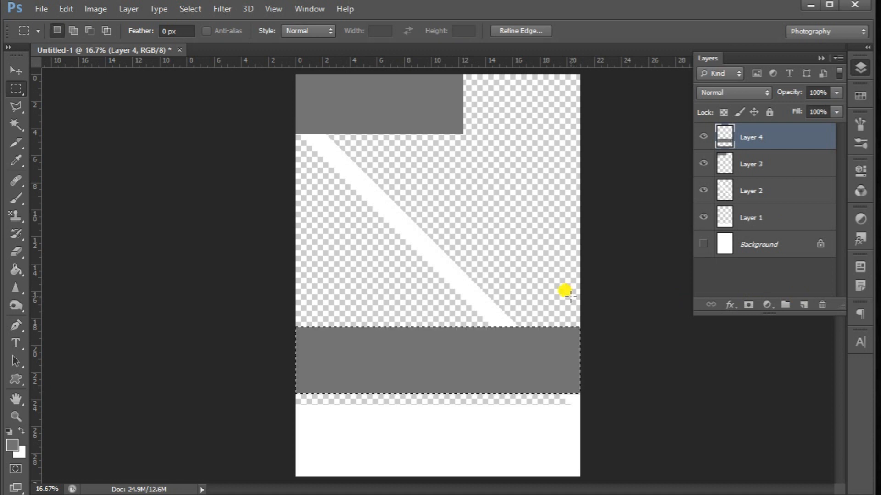
pyautogui.hotkey('ctrl', 'd')
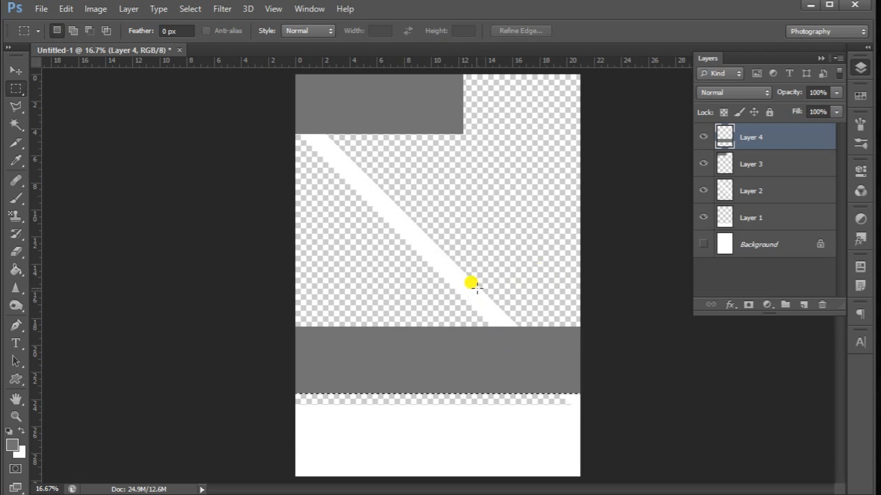
# On a new layer, fill a grey square about 9 cm wide against the page's right edge, its bottom aligned with the grey band's lower edge
pyautogui.moveTo(459, 272); pyautogui.dragTo(612, 393)
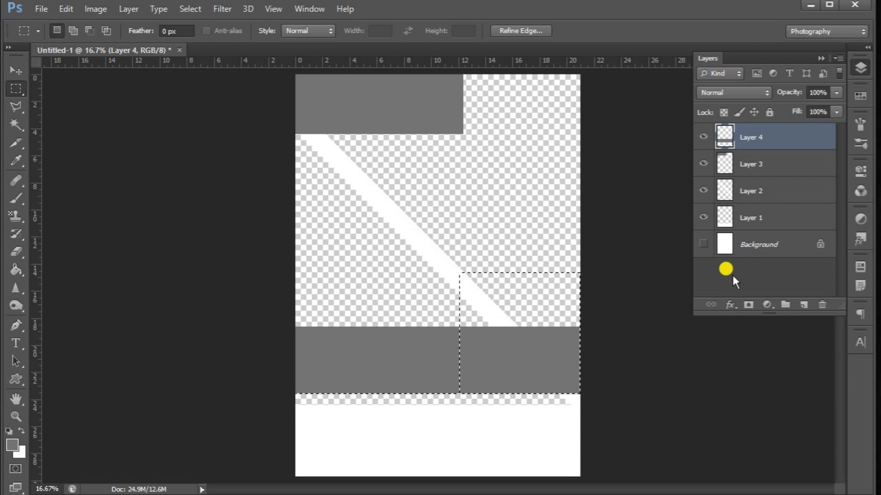
pyautogui.click(804, 304)
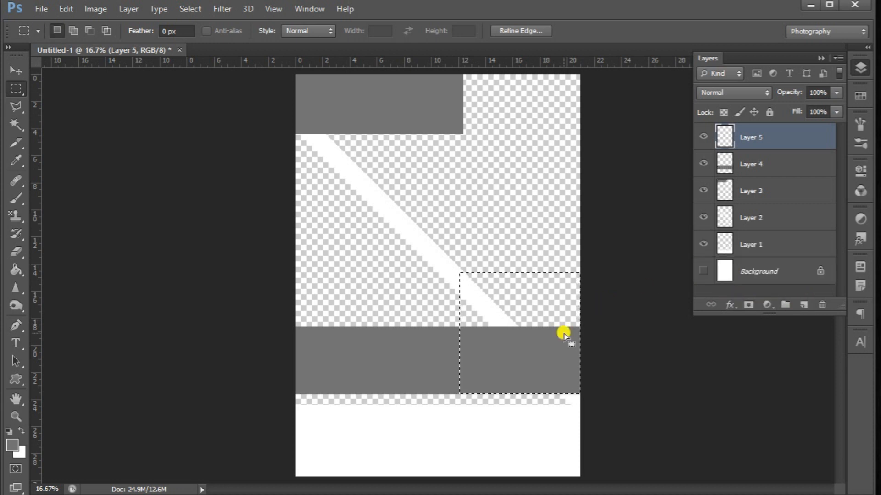
pyautogui.hotkey('alt', 'BackSpace')
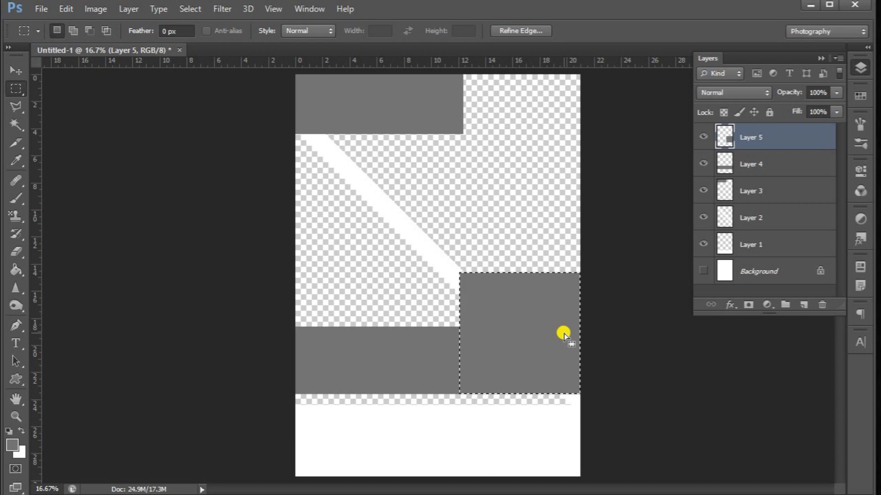
pyautogui.hotkey('ctrl', 'd')
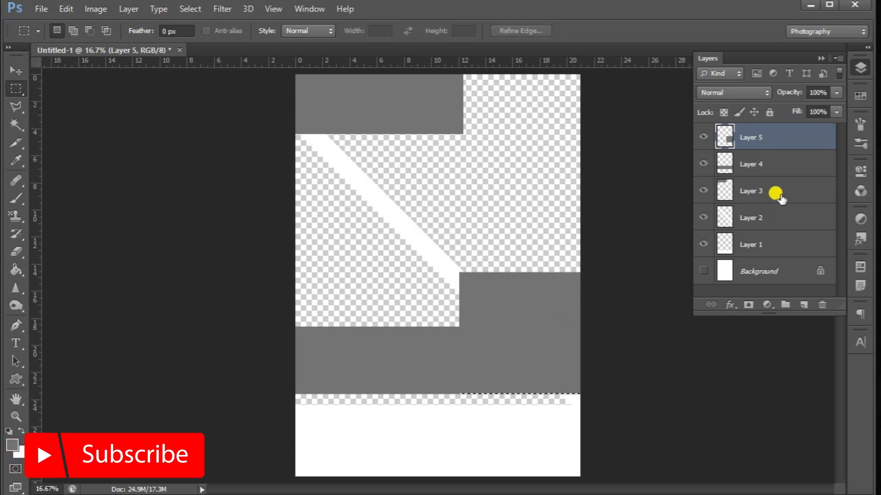
# Reset the colours to default and fill a black rectangle about 19 × 10 cm above the grey square, against the right edge, on a new top layer
pyautogui.click(759, 165)
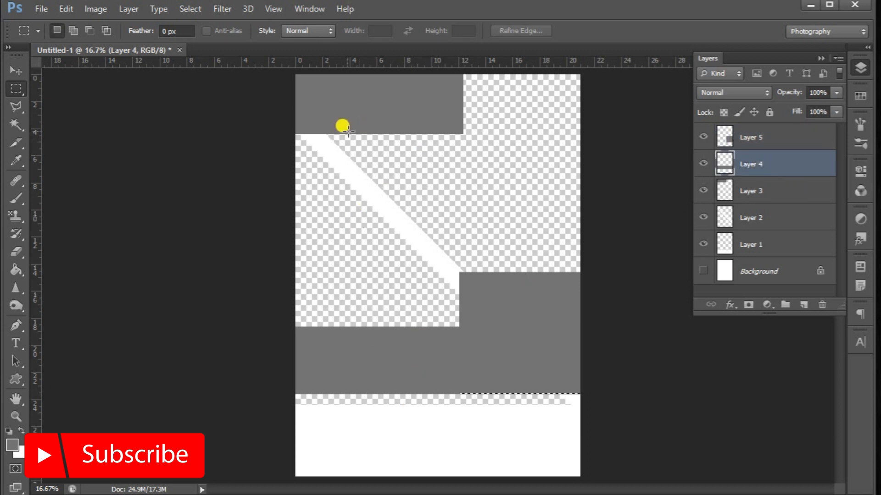
pyautogui.moveTo(324, 134); pyautogui.dragTo(614, 271)
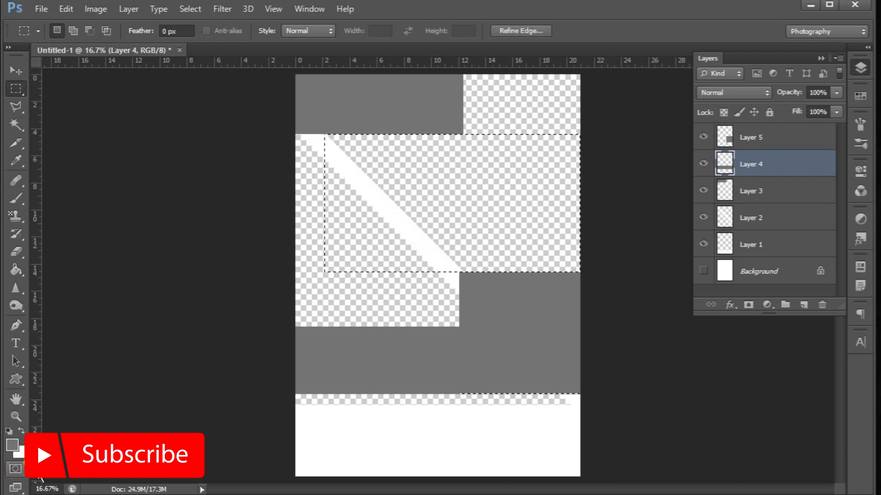
pyautogui.click(9, 432)
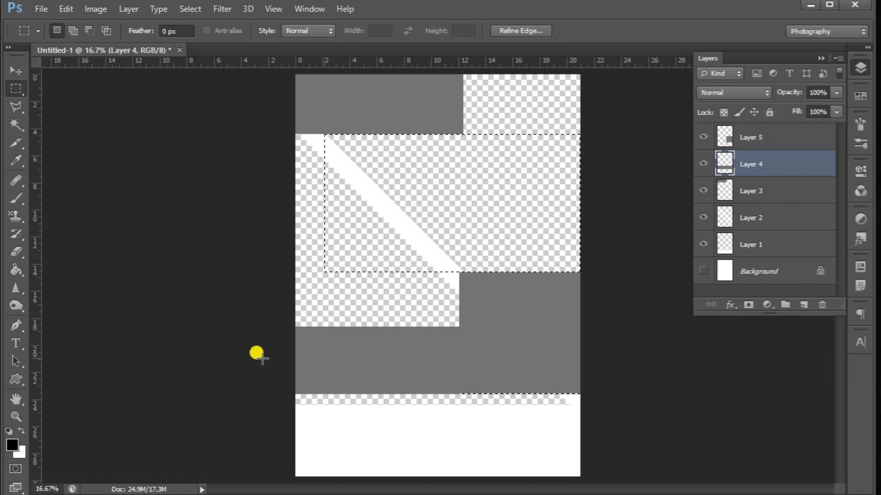
pyautogui.click(772, 137)
pyautogui.click(803, 304)
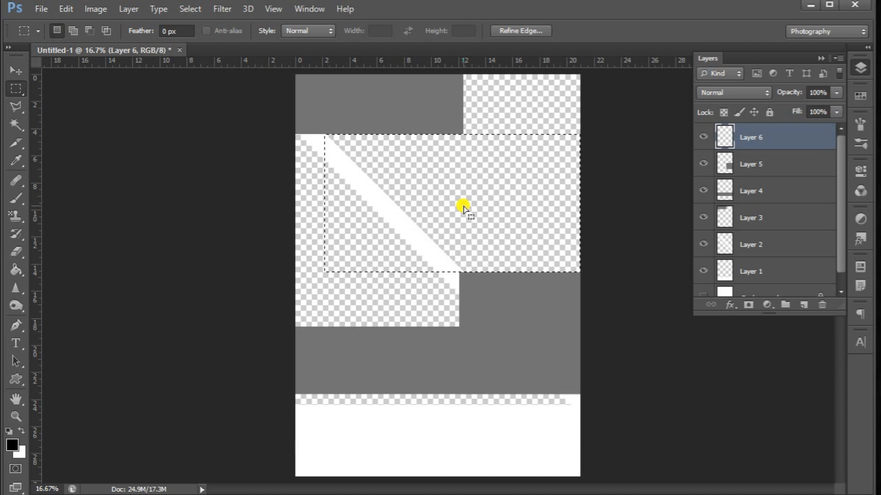
pyautogui.press('alt')
pyautogui.hotkey('alt', 'BackSpace')
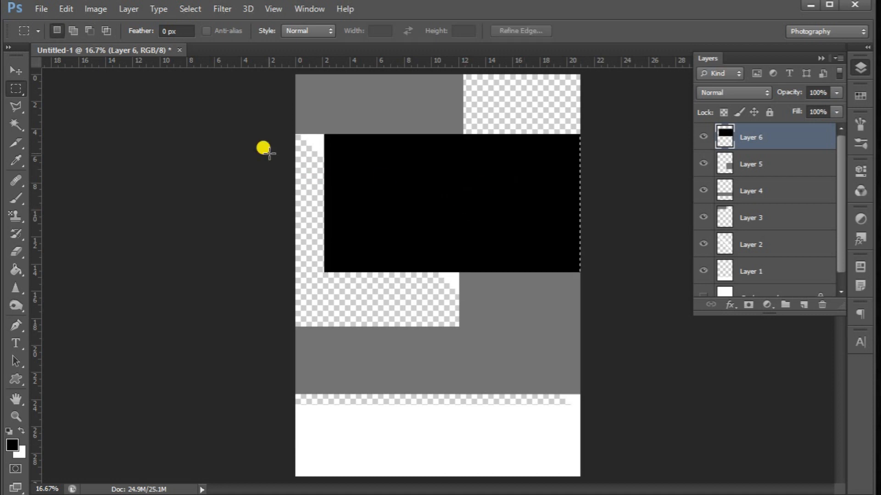
# Add two layers and, on the lower one, fill a rectangle about 12 × 14 cm with white between the top-left grey block and grey band
pyautogui.moveTo(296, 134); pyautogui.dragTo(461, 326)
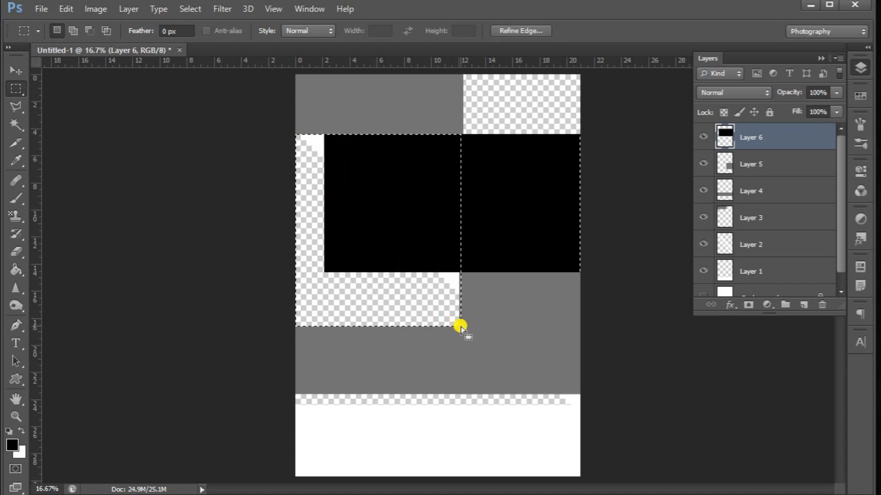
pyautogui.click(802, 304)
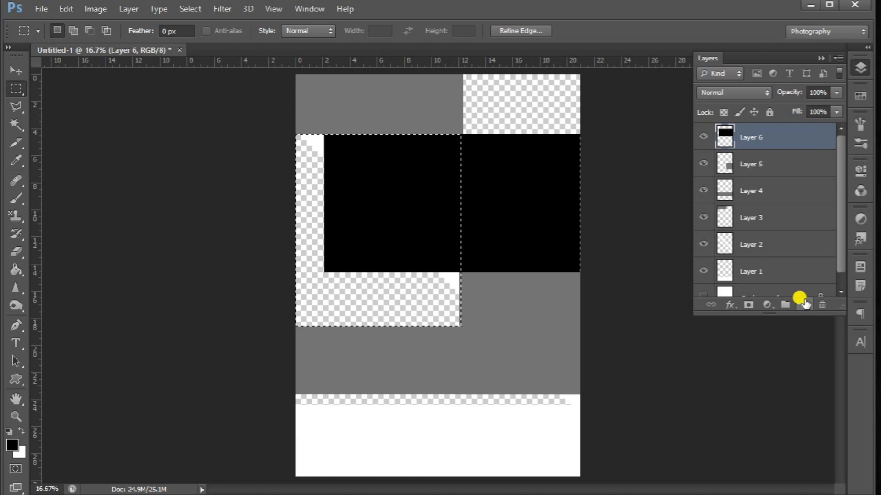
pyautogui.click(802, 305)
pyautogui.click(740, 166)
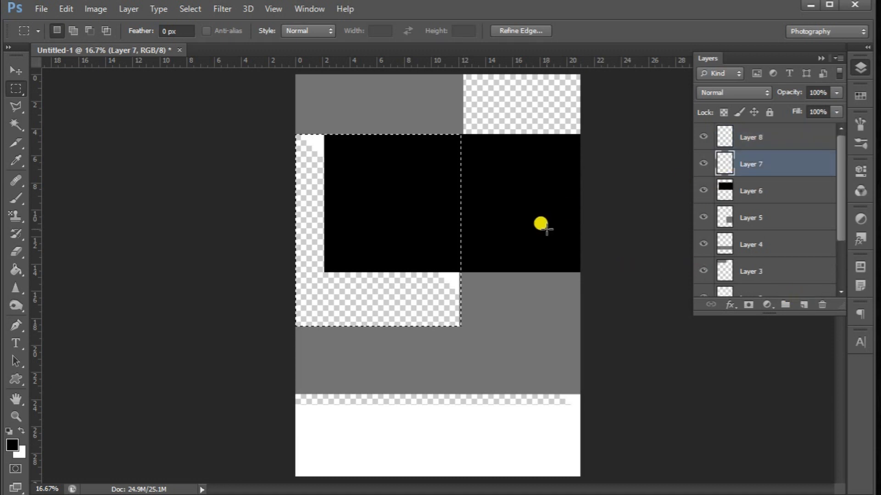
pyautogui.hotkey('ctrl', 'BackSpace')
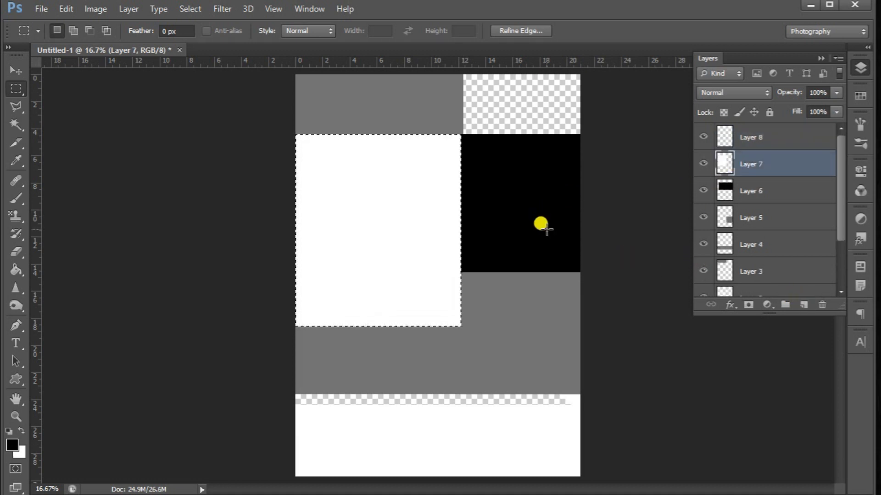
# Refill the selected white rectangle on Layer 7 with black and clear the selection
pyautogui.hotkey('alt', 'BackSpace')
pyautogui.hotkey('ctrl', 'd')
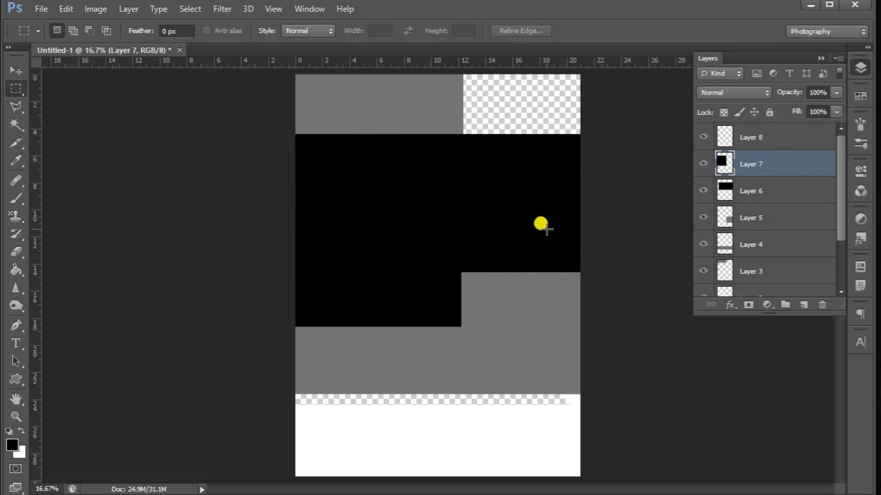
# Move the diagonal stripe's Layer 2 to the top of the layer stack and delete the empty Layer 8
pyautogui.scroll(-3, 757, 211)
pyautogui.click(748, 230)
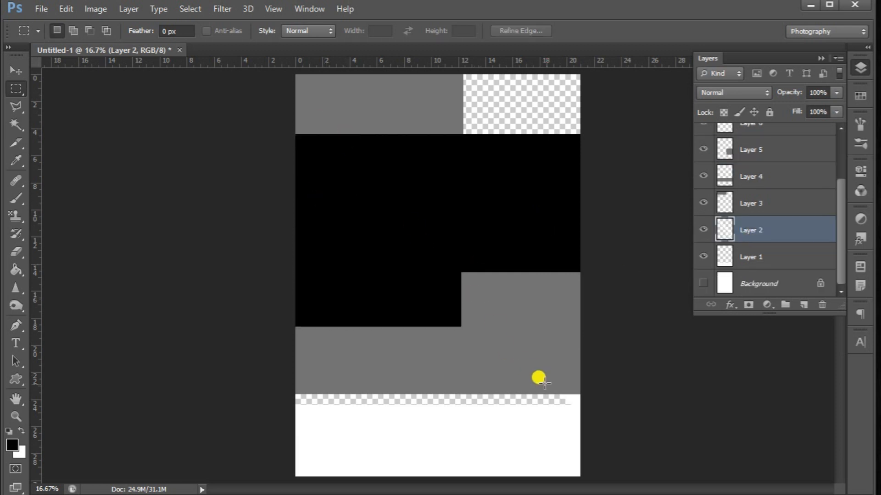
pyautogui.moveTo(758, 234); pyautogui.dragTo(778, 107)
pyautogui.moveTo(770, 143); pyautogui.dragTo(752, 126)
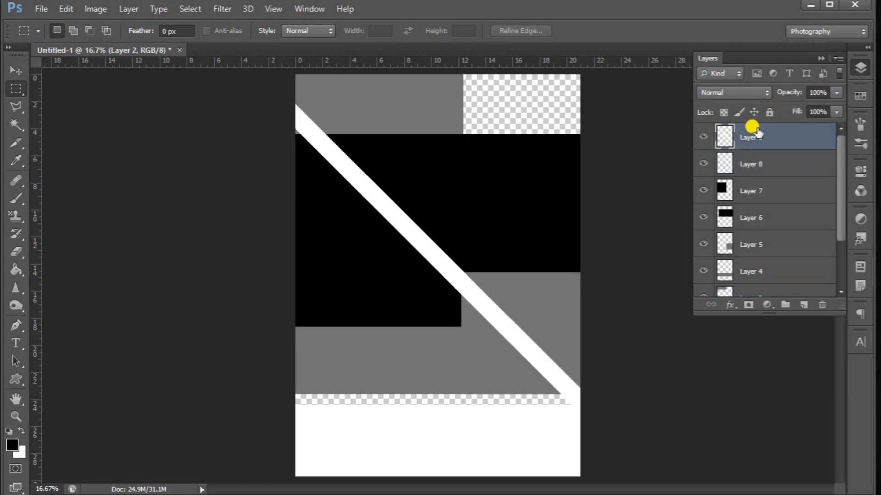
pyautogui.click(747, 164)
pyautogui.click(822, 305)
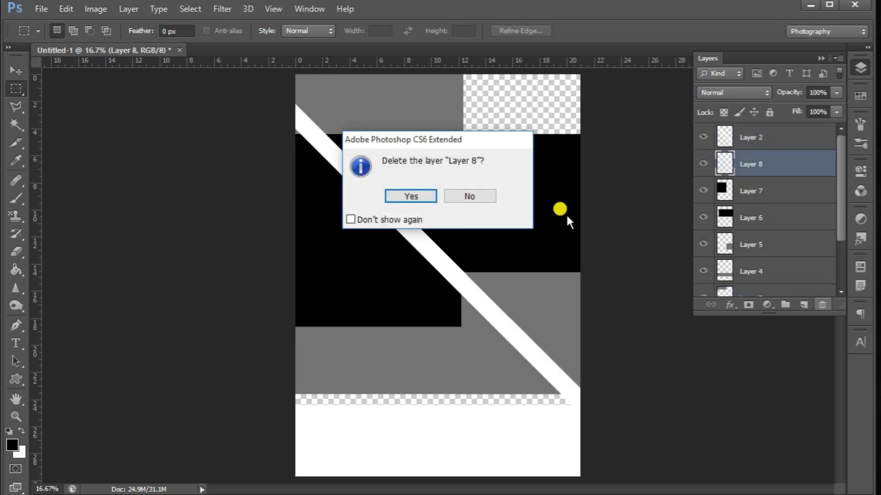
pyautogui.click(395, 195)
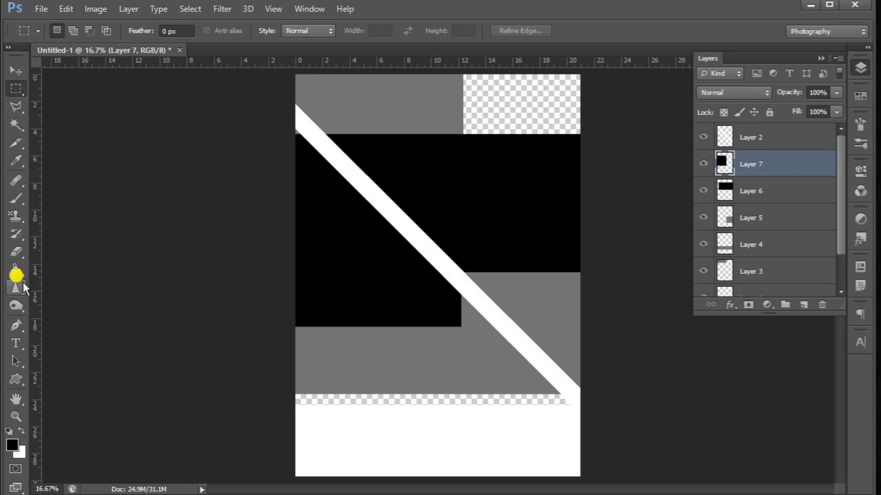
# Stretch the white strip on Layer 1 upward to about 115% height so it meets the grey band's lower edge
pyautogui.click(8, 69)
pyautogui.click(350, 410)
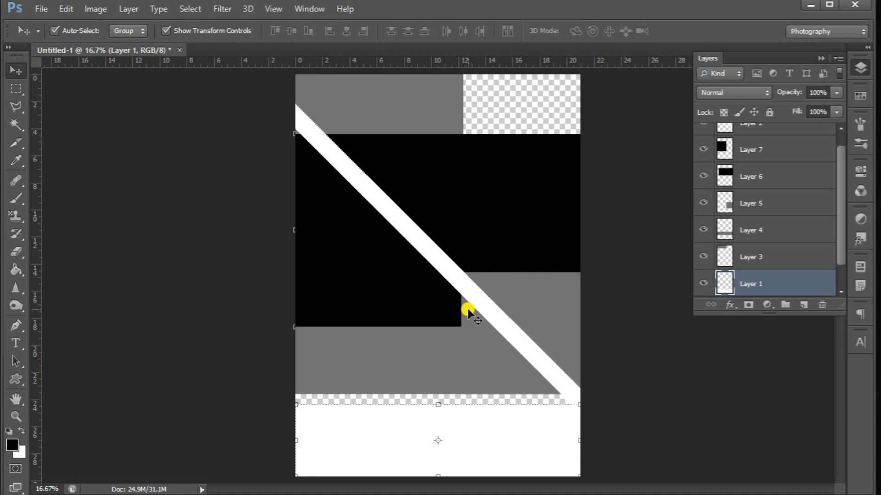
pyautogui.click(438, 404)
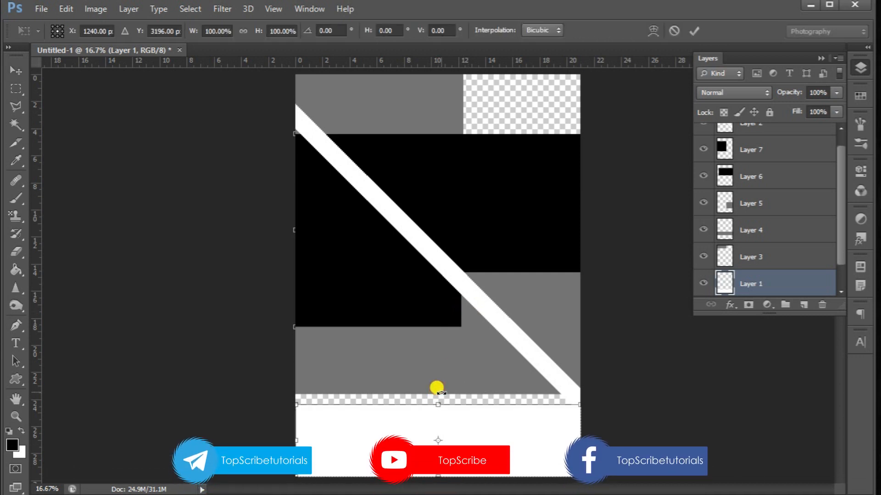
pyautogui.moveTo(438, 402); pyautogui.dragTo(440, 393)
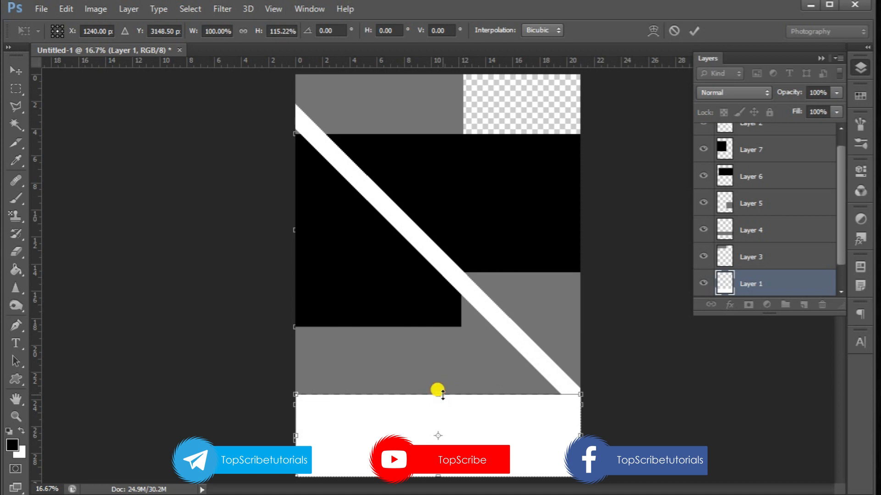
pyautogui.press('Return')
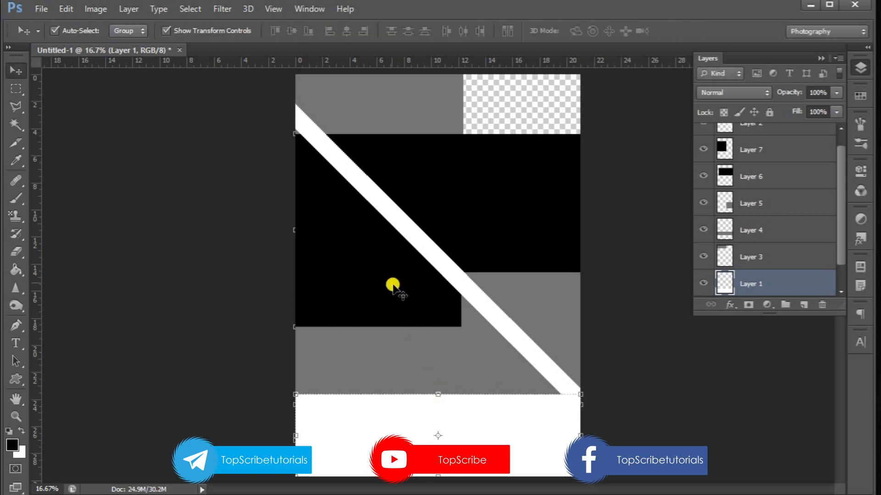
# Enlarge the black rectangle on Layer 7 to about 121% width and 105% height, extending its upper and right edges
pyautogui.click(389, 283)
pyautogui.moveTo(366, 127); pyautogui.dragTo(360, 116)
pyautogui.moveTo(459, 237); pyautogui.dragTo(495, 238)
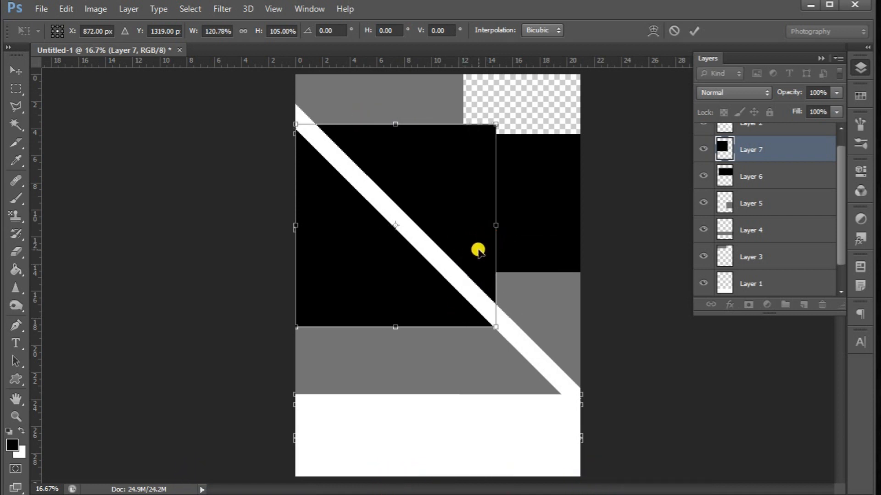
pyautogui.press('Return')
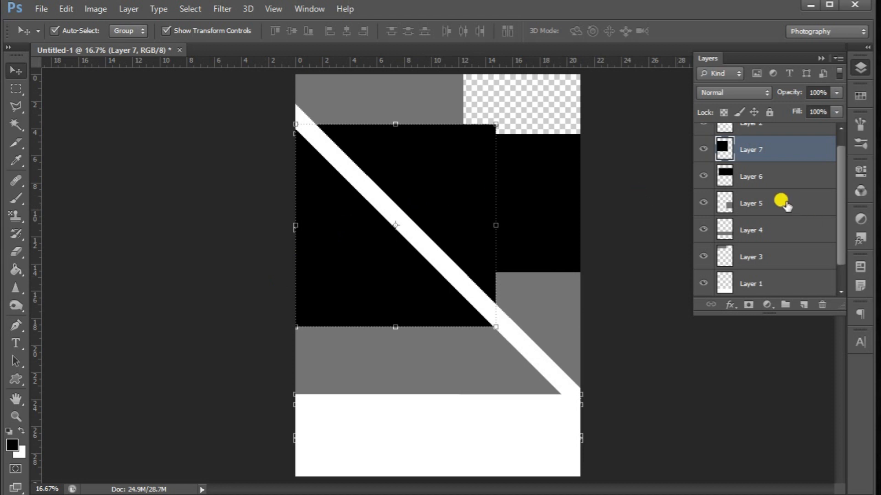
# Erase the part of Layer 7's black rectangle above the diagonal stripe, temporarily hiding Layer 6 to clear the leftovers
pyautogui.click(17, 251)
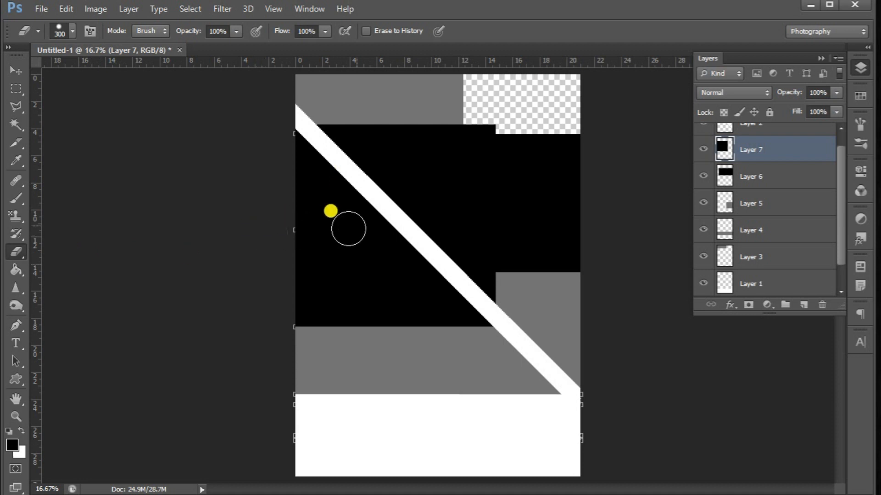
pyautogui.moveTo(482, 139)
pyautogui.mouseDown()
pyautogui.moveTo(490, 265)
pyautogui.moveTo(501, 297)
pyautogui.moveTo(323, 121)
pyautogui.moveTo(386, 135)
pyautogui.moveTo(472, 181)
pyautogui.moveTo(391, 108)
pyautogui.mouseUp()
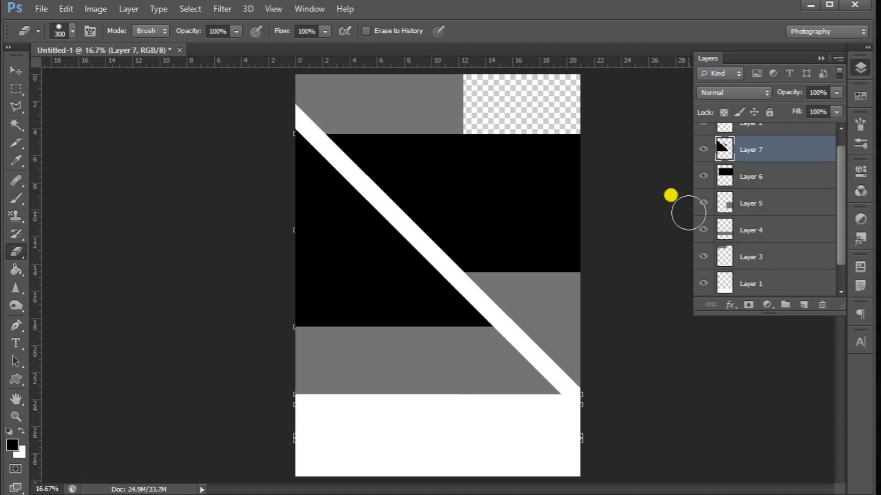
pyautogui.click(704, 177)
pyautogui.moveTo(381, 147)
pyautogui.mouseDown()
pyautogui.moveTo(450, 205)
pyautogui.moveTo(469, 199)
pyautogui.moveTo(452, 153)
pyautogui.moveTo(472, 158)
pyautogui.mouseUp()
pyautogui.click(703, 176)
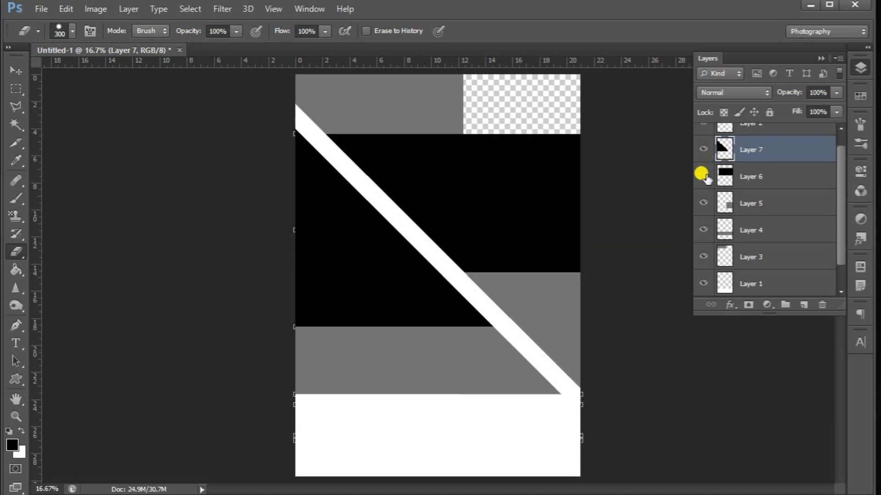
# With Layer 7 temporarily hidden, erase the part of Layer 6's black rectangle that lies below the diagonal stripe
pyautogui.click(703, 150)
pyautogui.click(765, 177)
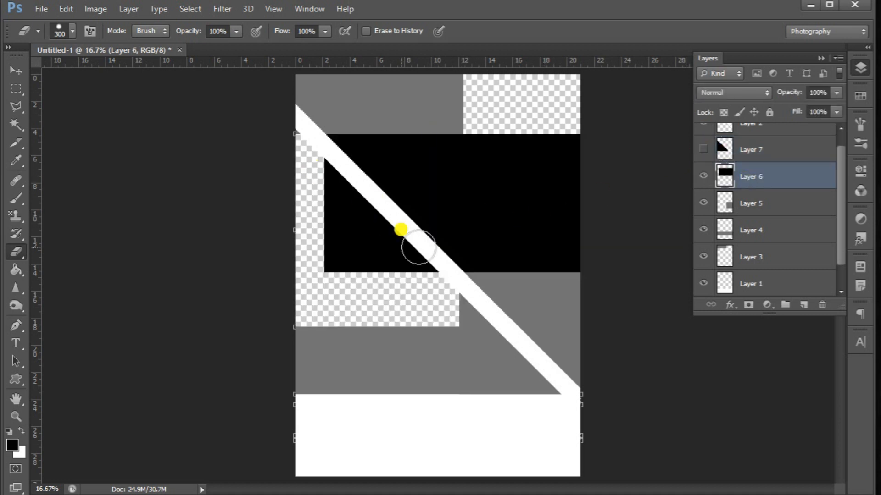
pyautogui.moveTo(315, 167)
pyautogui.mouseDown()
pyautogui.moveTo(430, 279)
pyautogui.moveTo(355, 248)
pyautogui.moveTo(325, 214)
pyautogui.moveTo(333, 267)
pyautogui.moveTo(358, 274)
pyautogui.mouseUp()
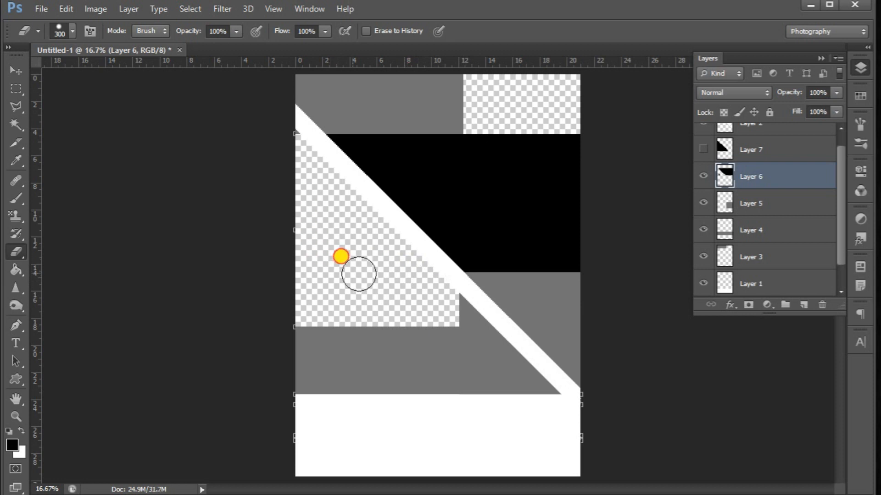
pyautogui.click(744, 150)
pyautogui.click(703, 149)
# Hide Layer 4 and erase the part of Layer 5's grey square that lies below the diagonal stripe
pyautogui.click(738, 202)
pyautogui.click(703, 203)
pyautogui.click(703, 202)
pyautogui.click(703, 203)
pyautogui.click(704, 203)
pyautogui.click(703, 230)
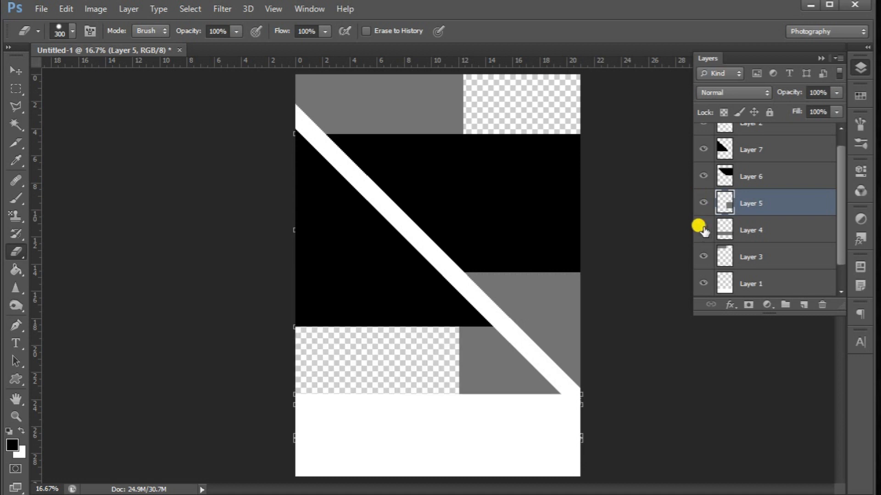
pyautogui.moveTo(464, 316)
pyautogui.mouseDown()
pyautogui.moveTo(546, 399)
pyautogui.moveTo(526, 395)
pyautogui.moveTo(476, 352)
pyautogui.moveTo(454, 318)
pyautogui.moveTo(465, 320)
pyautogui.moveTo(475, 348)
pyautogui.moveTo(468, 389)
pyautogui.moveTo(496, 401)
pyautogui.mouseUp()
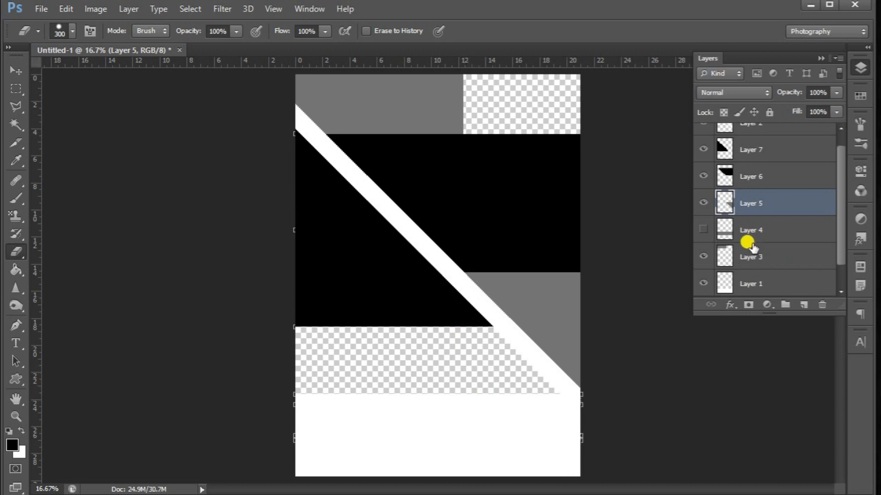
# Hide Layer 5, show Layer 4 and erase the part of its grey band above the diagonal stripe
pyautogui.click(721, 218)
pyautogui.click(703, 202)
pyautogui.click(703, 229)
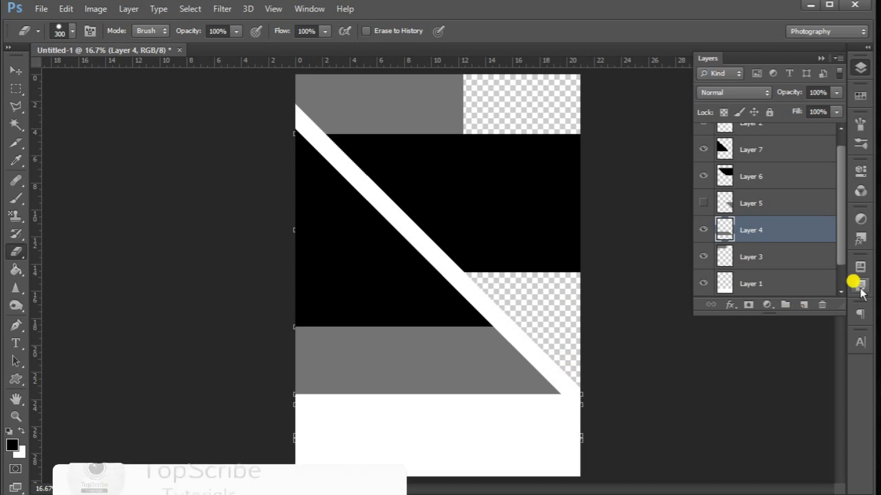
pyautogui.click(733, 260)
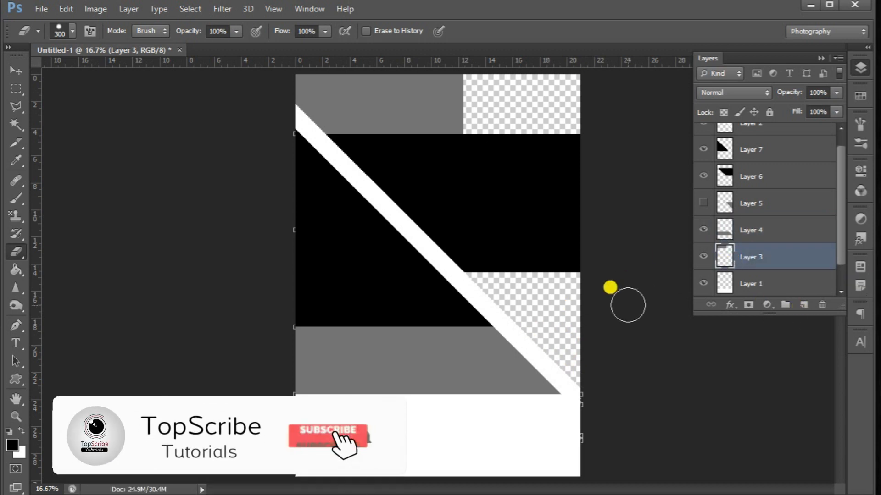
# Stretch Layer 4's grey band upward to about 112% height and erase the new excess above the diagonal stripe
pyautogui.click(738, 228)
pyautogui.hotkey('ctrl', 't')
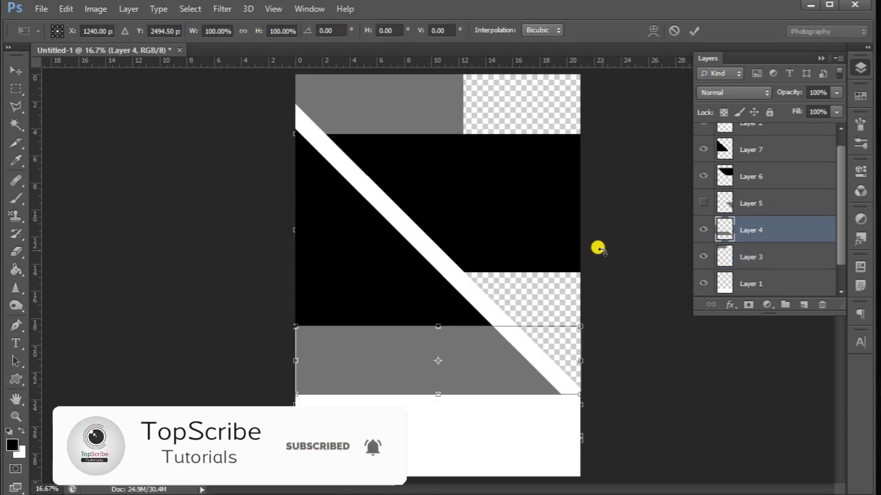
pyautogui.moveTo(438, 326); pyautogui.dragTo(436, 315)
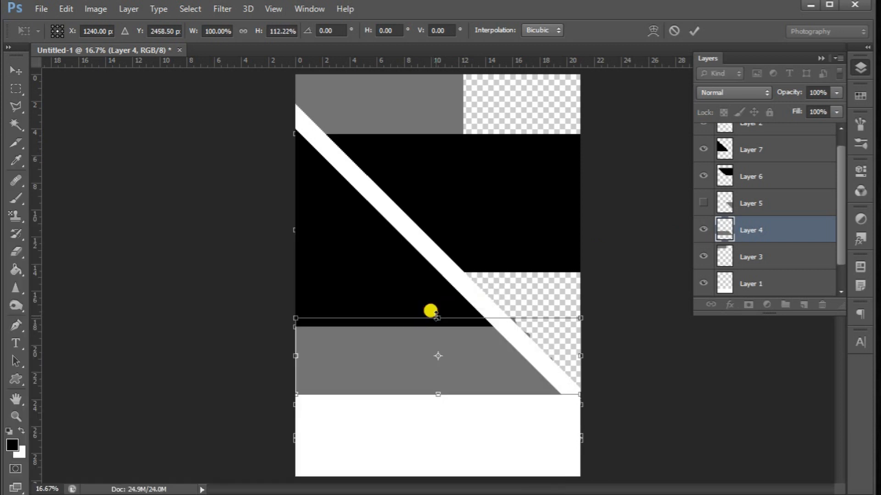
pyautogui.press('Return')
pyautogui.press('e')
pyautogui.moveTo(525, 315); pyautogui.dragTo(566, 363)
pyautogui.moveTo(761, 235); pyautogui.dragTo(758, 228)
# Shorten Layer 7's black shape from below to meet the grey band's raised upper edge, and show Layer 5 again
pyautogui.click(747, 151)
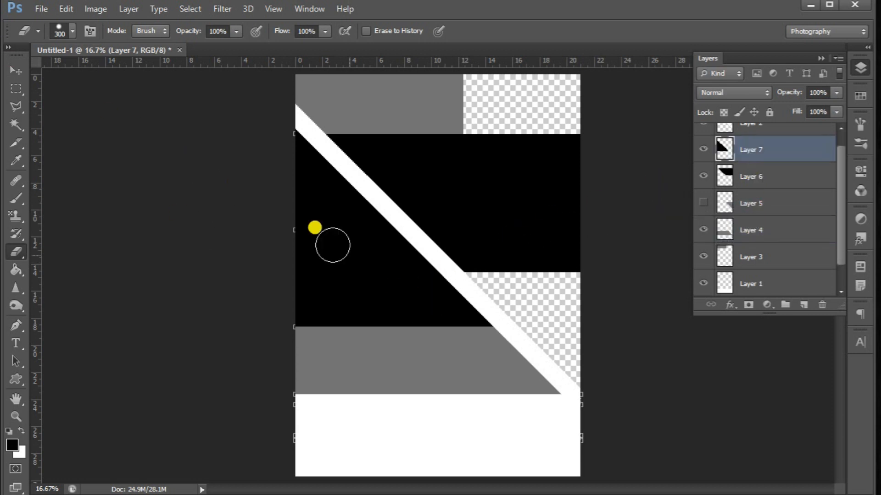
pyautogui.hotkey('ctrl', 't')
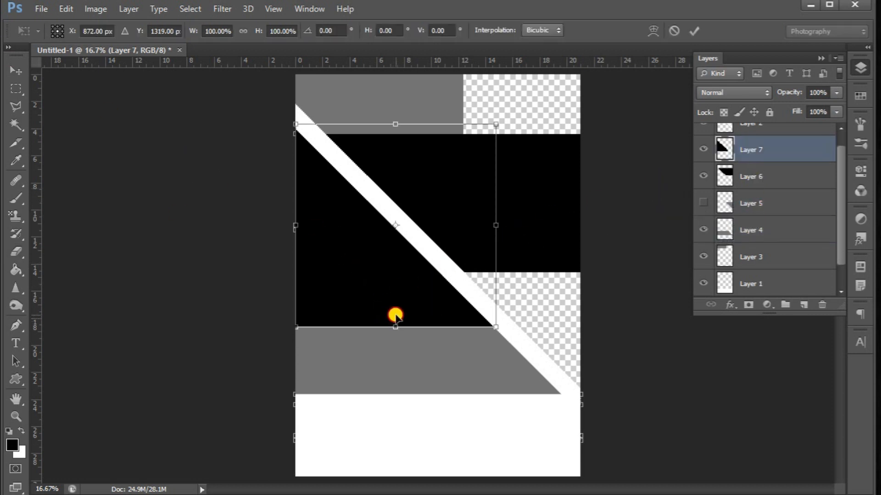
pyautogui.doubleClick(395, 315)
pyautogui.click(396, 311)
pyautogui.hotkey('ctrl', 'z')
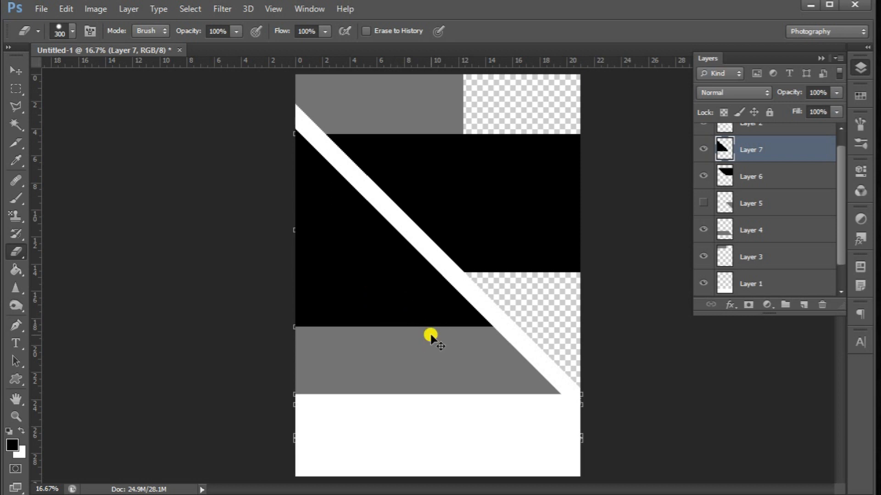
pyautogui.hotkey('ctrl', 't')
pyautogui.moveTo(388, 325); pyautogui.dragTo(389, 316)
pyautogui.doubleClick(393, 317)
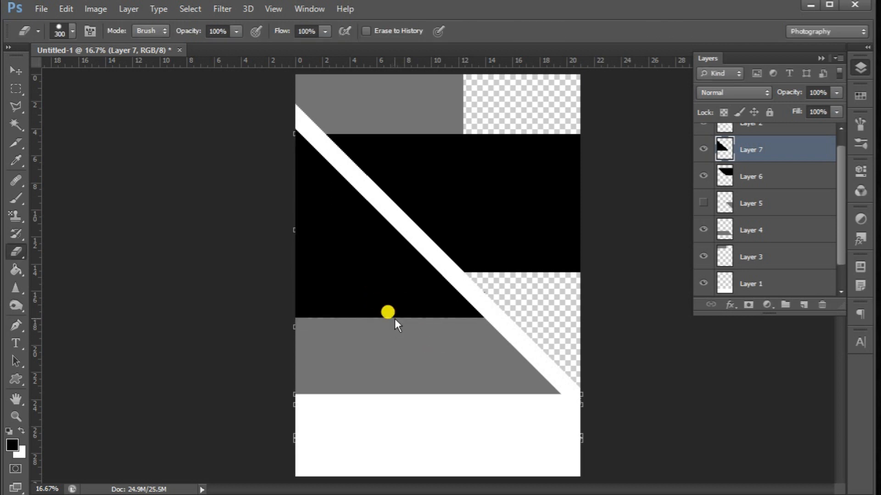
pyautogui.click(746, 203)
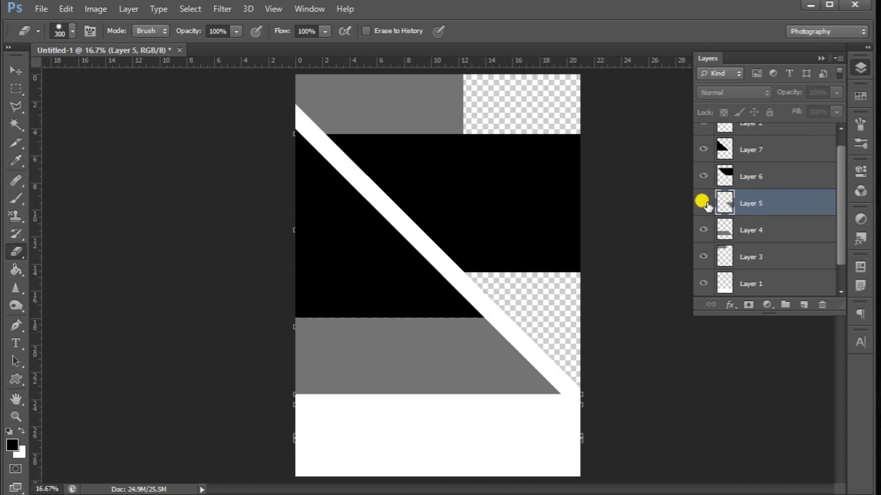
pyautogui.click(703, 202)
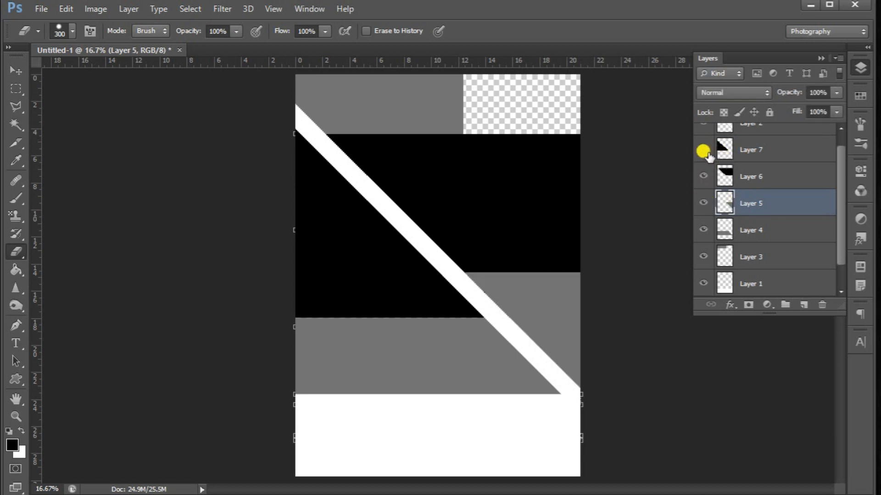
# Trim the inner end of Layer 3's grey bar diagonally, parallel to the white stripe, and clear the selection
pyautogui.scroll(1, 724, 207)
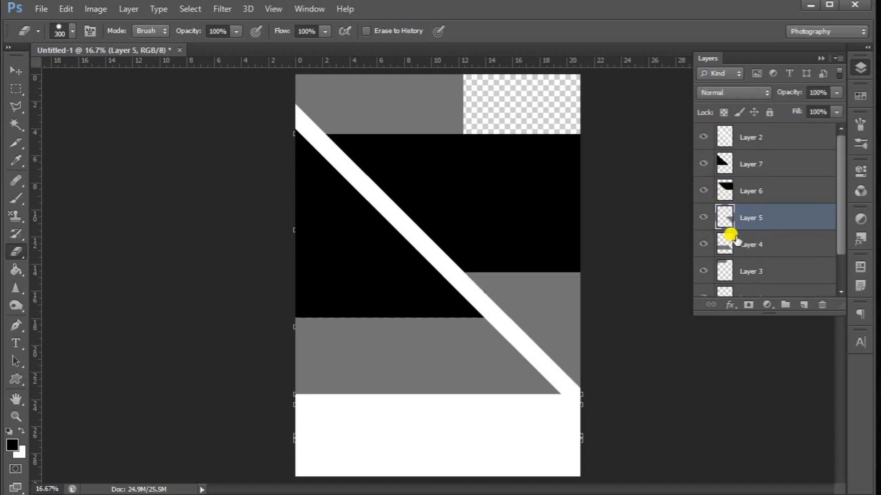
pyautogui.click(724, 262)
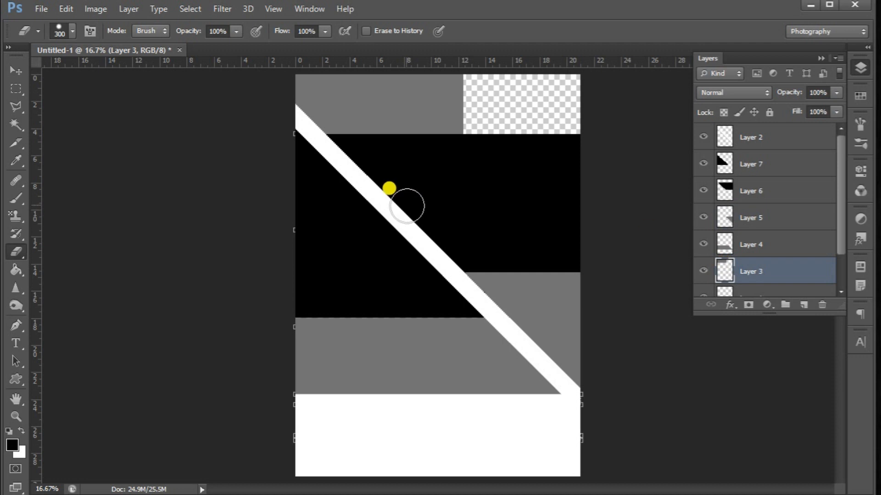
pyautogui.click(702, 163)
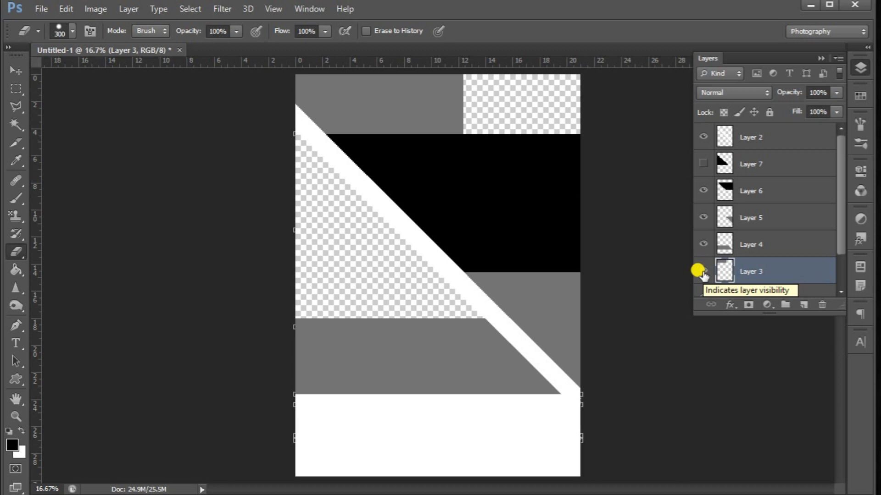
pyautogui.click(702, 164)
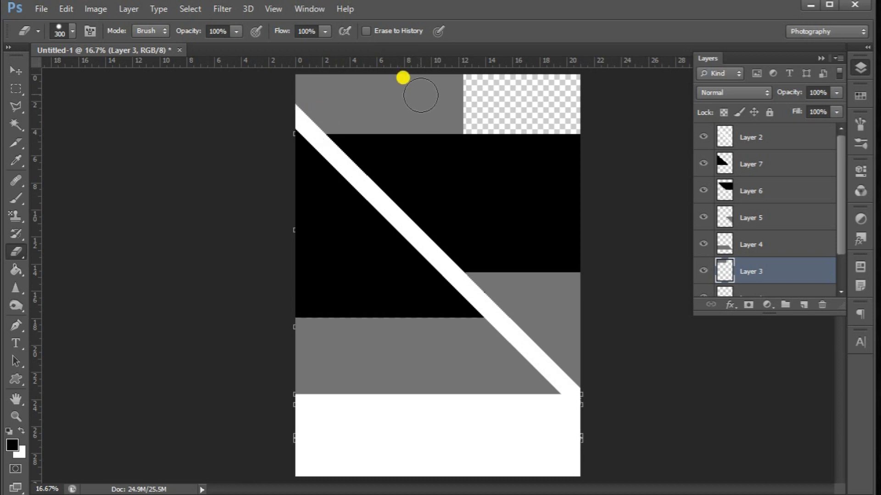
pyautogui.click(13, 109)
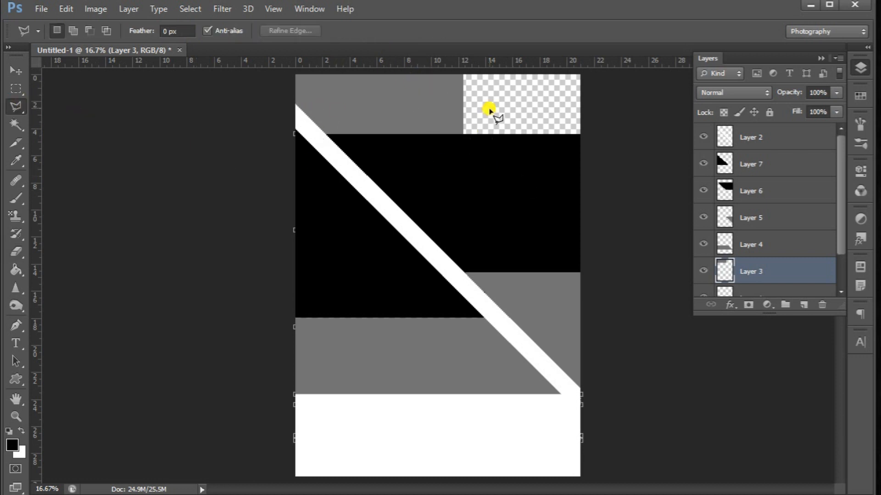
pyautogui.click(463, 137)
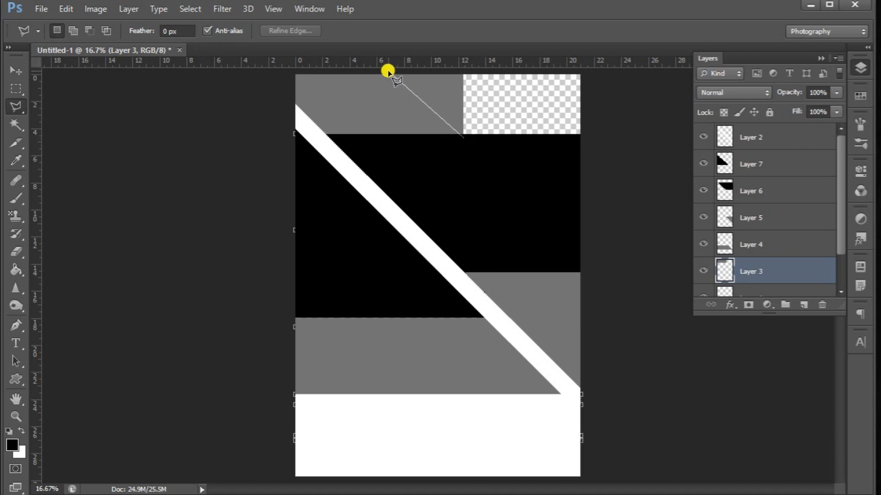
pyautogui.click(397, 72)
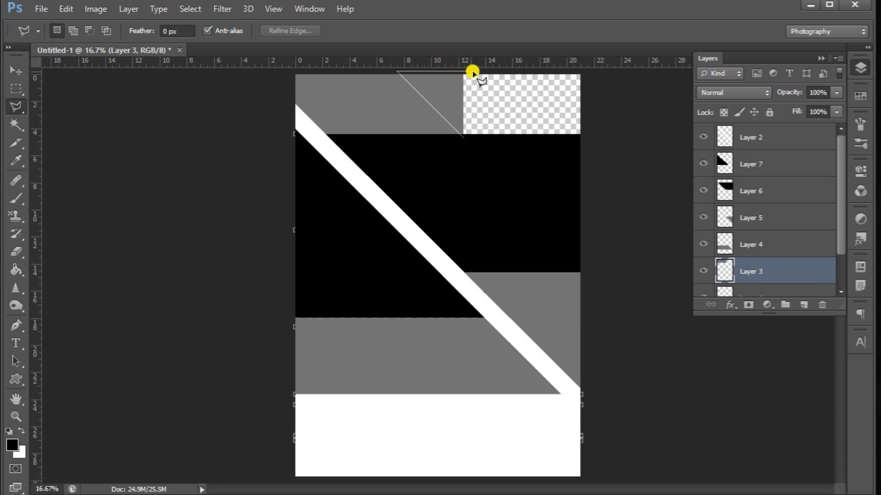
pyautogui.click(477, 72)
pyautogui.click(463, 137)
pyautogui.press('Delete')
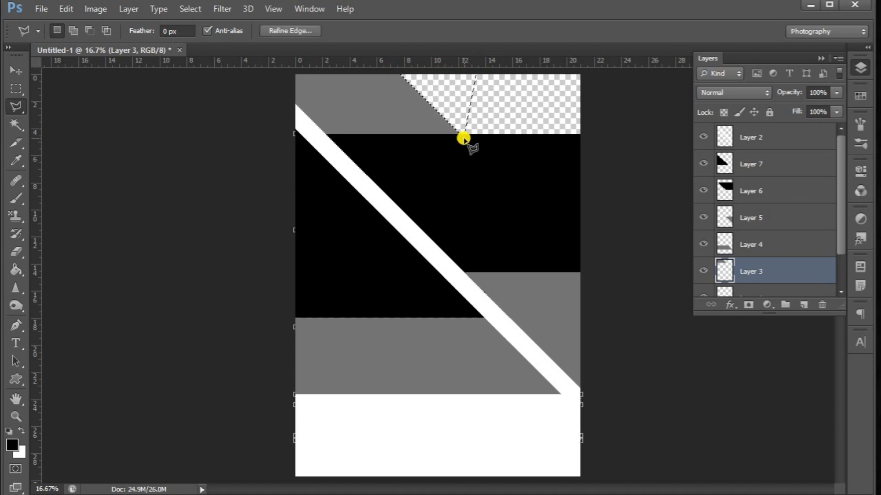
pyautogui.hotkey('ctrl', 'd')
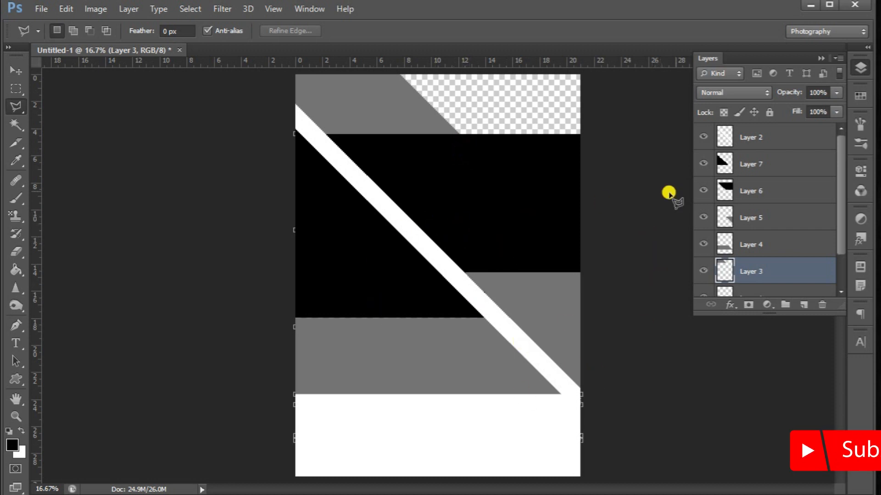
# Select Layer 2 in the layout and open text.psd from the Flyer folder
pyautogui.click(781, 141)
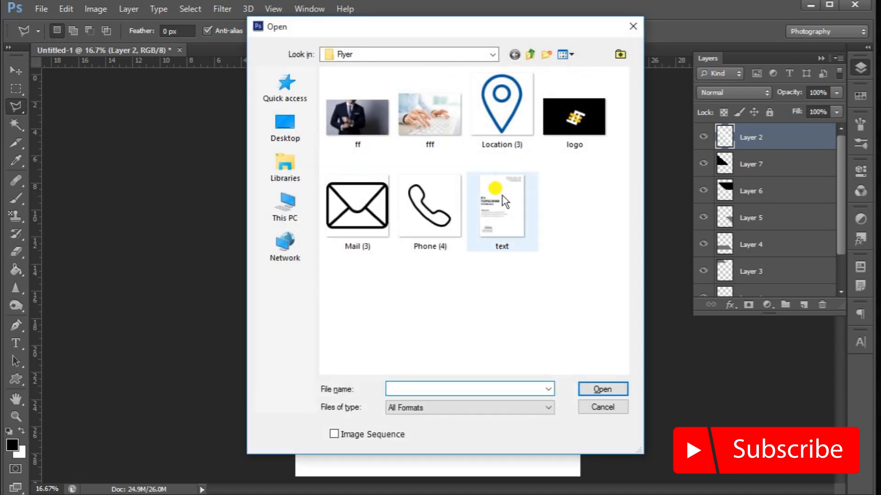
pyautogui.click(524, 178)
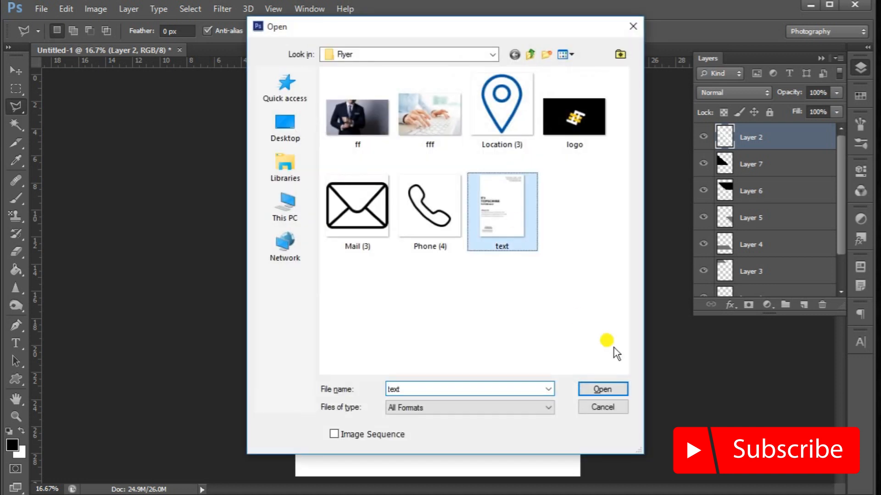
pyautogui.click(601, 388)
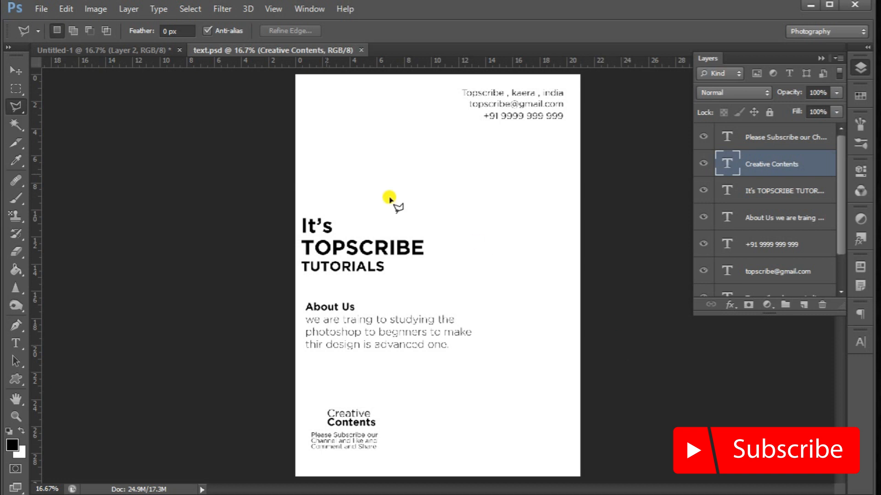
# Copy all text layers from text.psd into Untitled-1 and position them together within the page
pyautogui.click(15, 70)
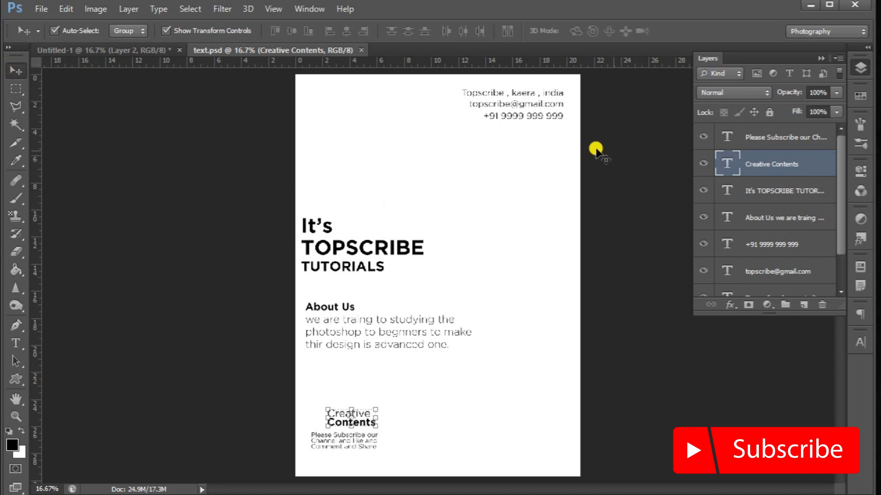
pyautogui.click(767, 139)
pyautogui.scroll(-2, 770, 174)
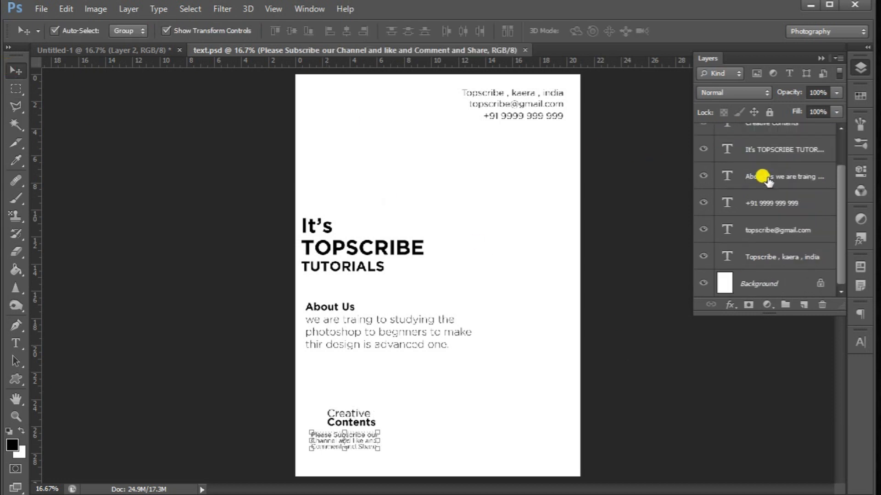
pyautogui.keyDown('shift'); pyautogui.click(754, 253); pyautogui.keyUp('shift')
pyautogui.moveTo(361, 246); pyautogui.dragTo(443, 213)
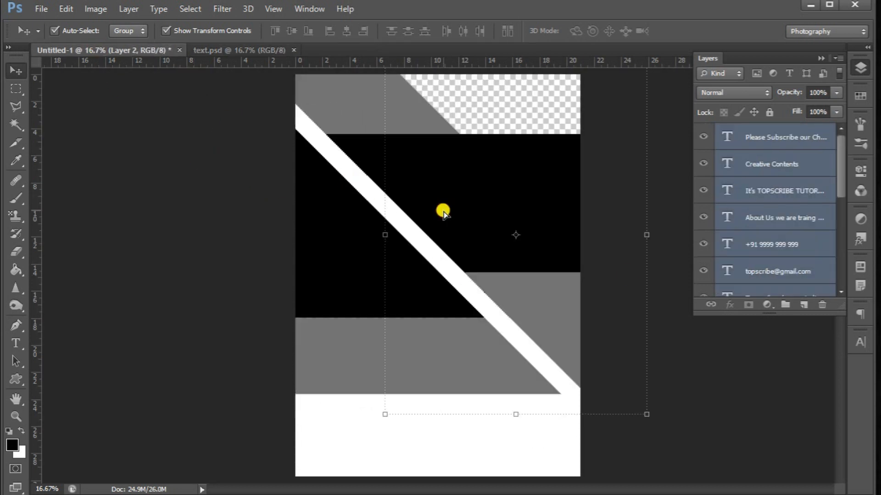
pyautogui.moveTo(470, 289); pyautogui.dragTo(383, 328)
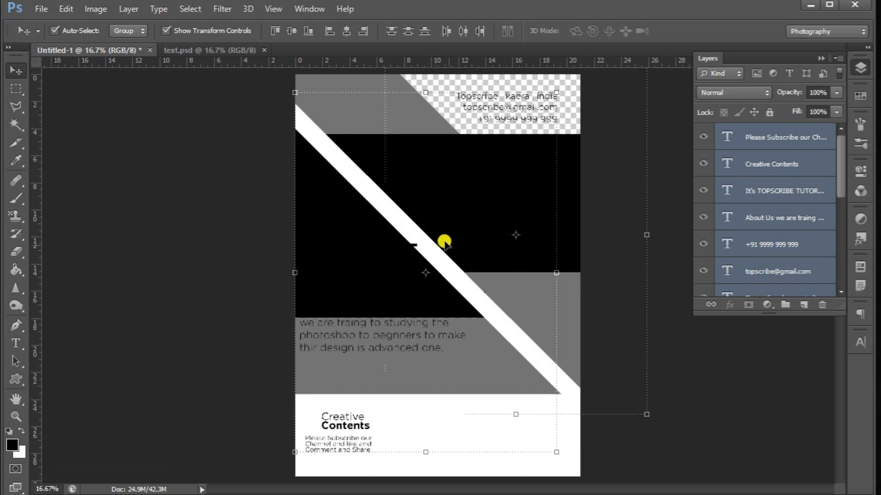
# Close text.psd and open the images ff.jpg and fff.jpg from the Flyer folder
pyautogui.scroll(-4, 786, 202)
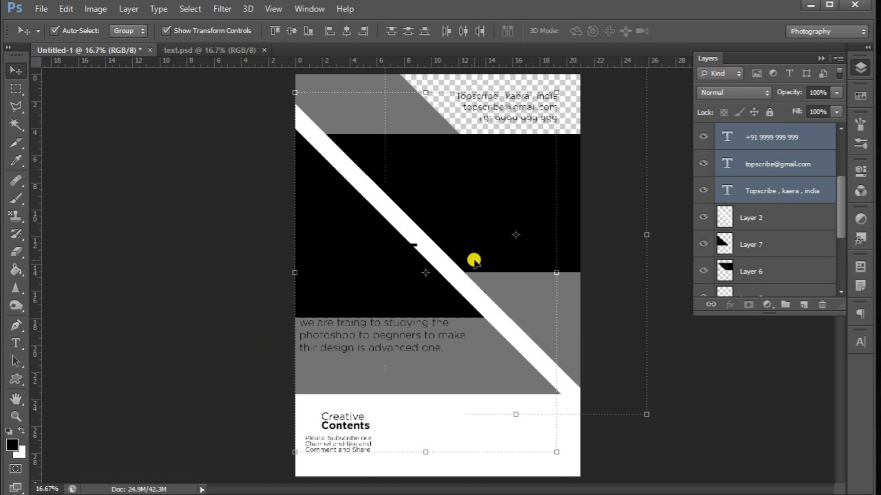
pyautogui.click(264, 50)
pyautogui.doubleClick(254, 94)
pyautogui.click(380, 133)
pyautogui.keyDown('ctrl'); pyautogui.click(435, 124); pyautogui.keyUp('ctrl')
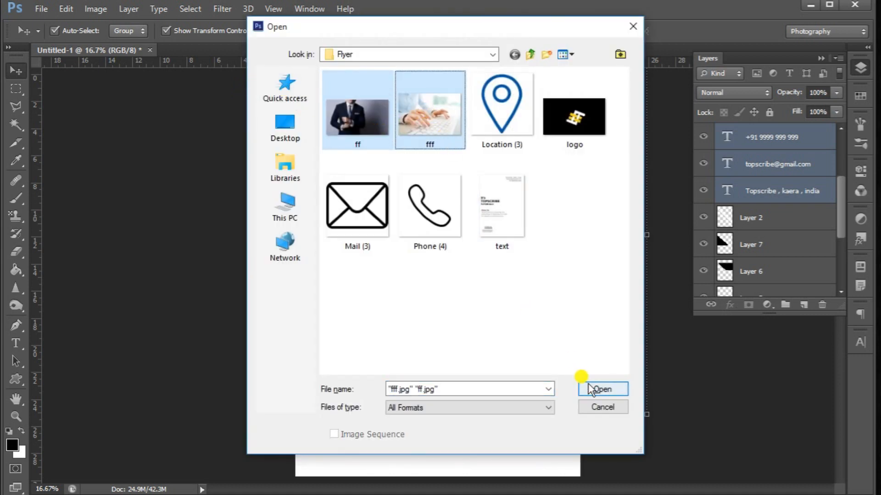
pyautogui.click(587, 387)
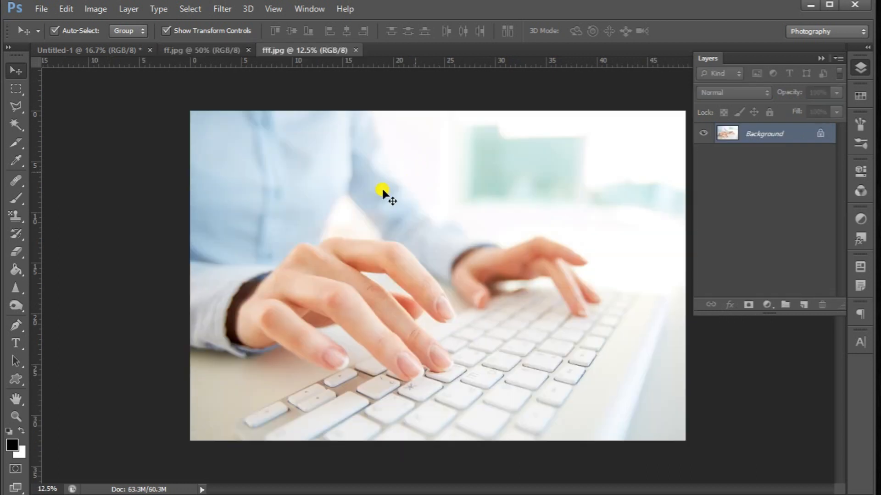
# Copy the keyboard photo from fff.jpg into Untitled-1 and scale it to about 41% over the black block above the stripe
pyautogui.moveTo(382, 186); pyautogui.dragTo(340, 192)
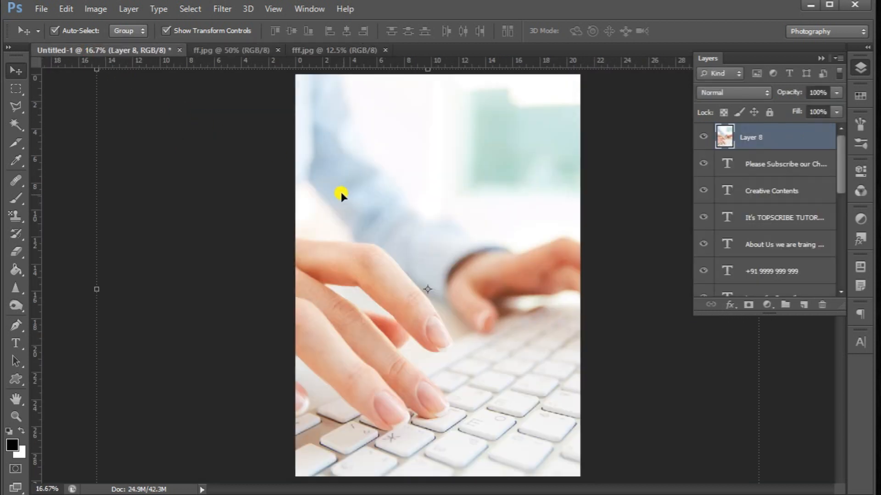
pyautogui.hotkey('ctrl', '-')
pyautogui.hotkey('ctrl', '-')
pyautogui.hotkey('ctrl', '-')
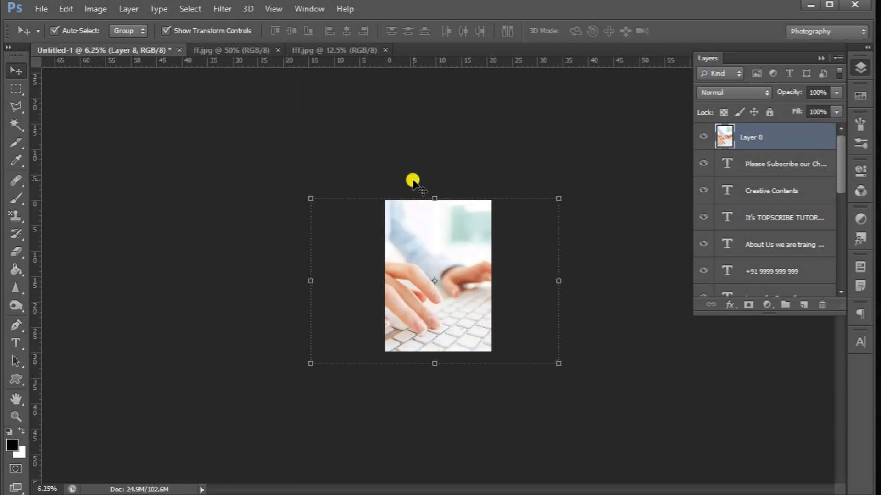
pyautogui.moveTo(556, 195); pyautogui.dragTo(280, 428)
pyautogui.moveTo(228, 452); pyautogui.dragTo(441, 231)
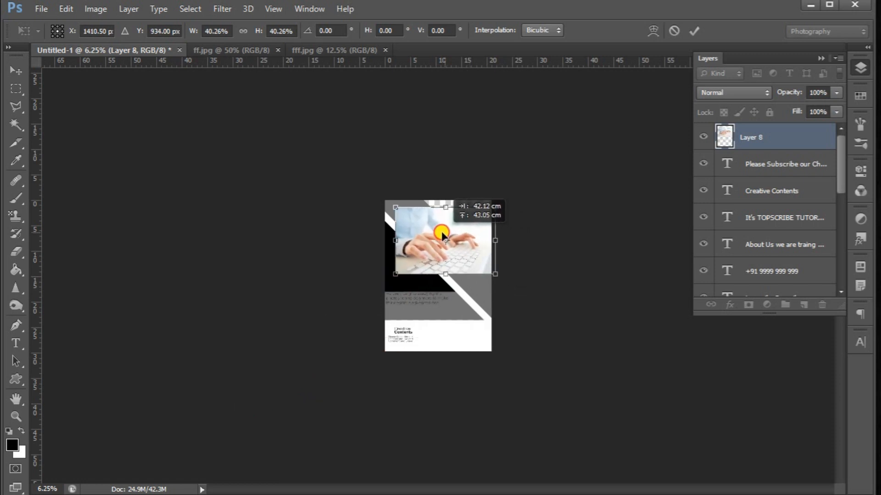
pyautogui.moveTo(490, 271)
pyautogui.mouseDown()
pyautogui.moveTo(474, 249)
pyautogui.moveTo(492, 271)
pyautogui.mouseUp()
pyautogui.moveTo(389, 204)
pyautogui.mouseDown()
pyautogui.moveTo(399, 232)
pyautogui.moveTo(382, 214)
pyautogui.moveTo(390, 204)
pyautogui.mouseUp()
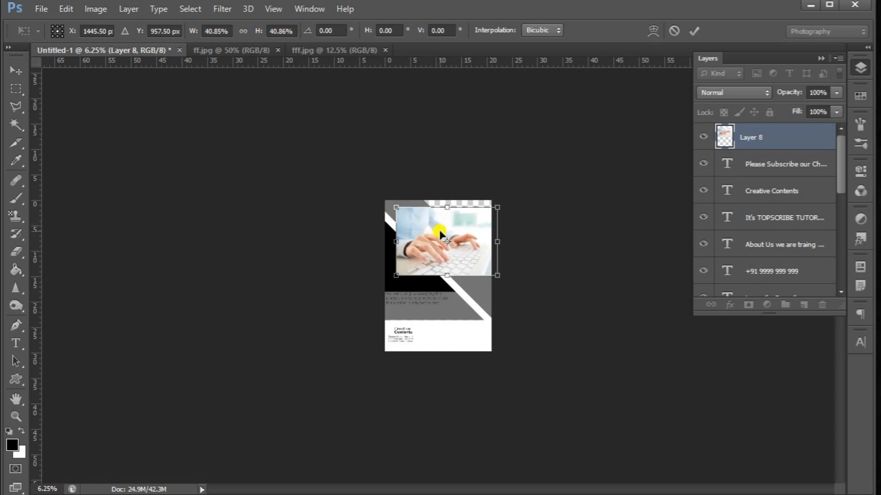
pyautogui.press('Return')
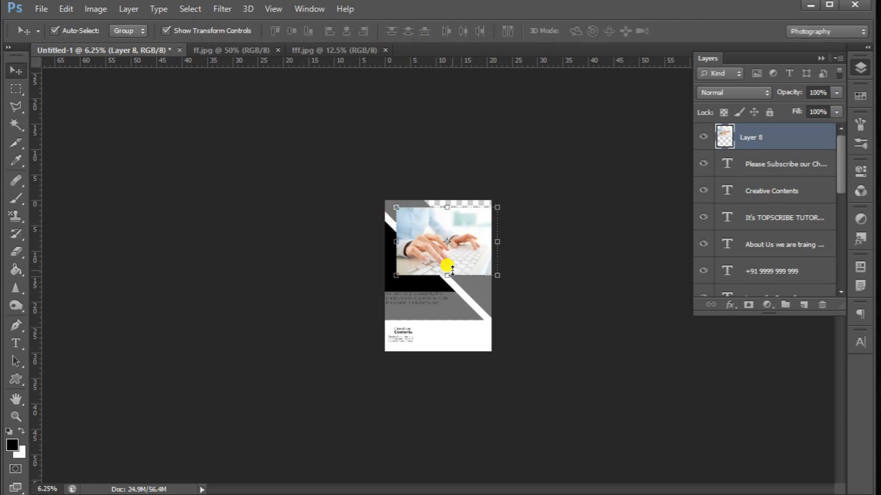
# Move the keyboard photo's layer directly above Layer 6 and clip it to Layer 6
pyautogui.moveTo(764, 147); pyautogui.dragTo(749, 273)
pyautogui.scroll(-2, 753, 278)
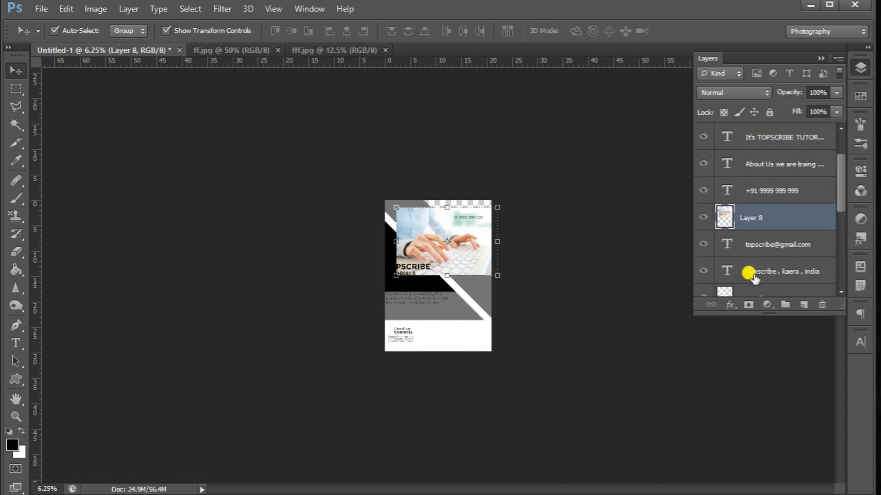
pyautogui.scroll(-3, 753, 278)
pyautogui.moveTo(783, 139); pyautogui.dragTo(776, 248)
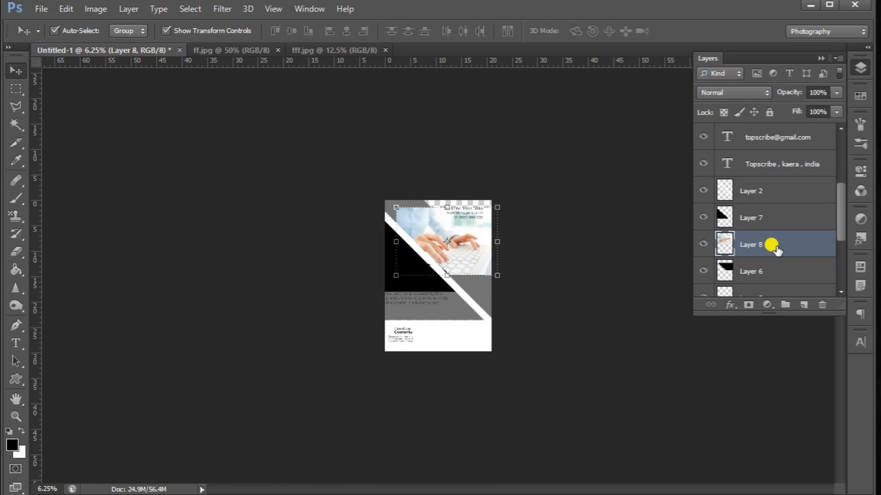
pyautogui.rightClick(774, 238)
pyautogui.press('Escape')
pyautogui.rightClick(756, 245)
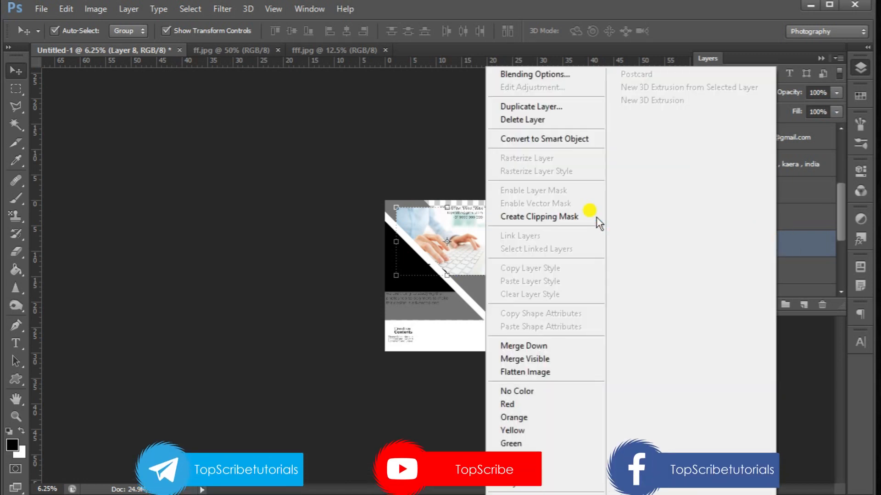
pyautogui.click(596, 219)
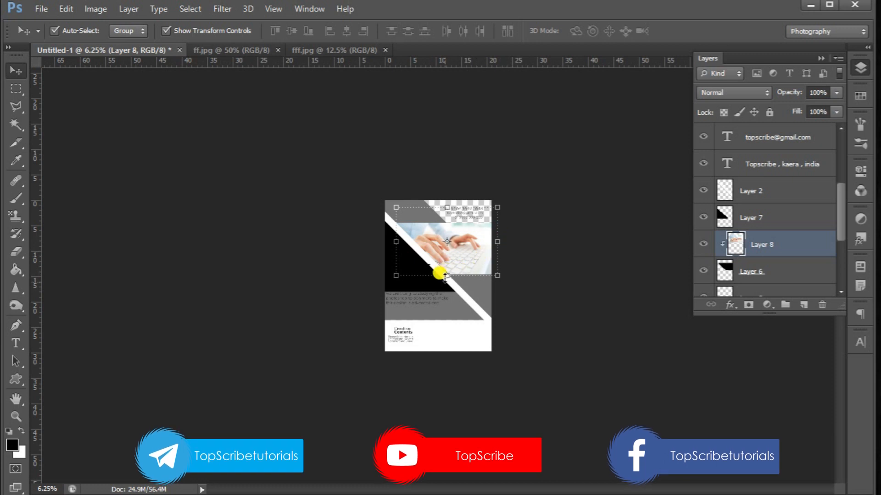
# Clean up the leftover black patch on Layer 7 between the diagonal stripe and the keyboard photo
pyautogui.click(723, 219)
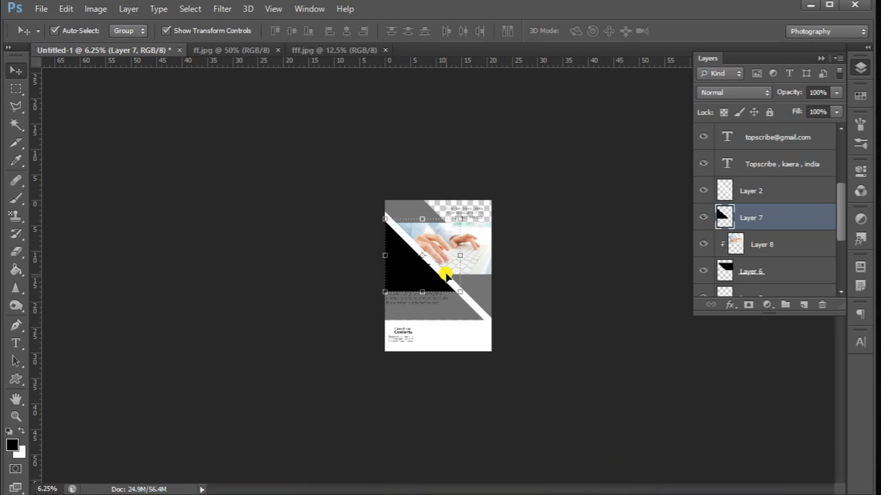
pyautogui.scroll(6, 567, 274)
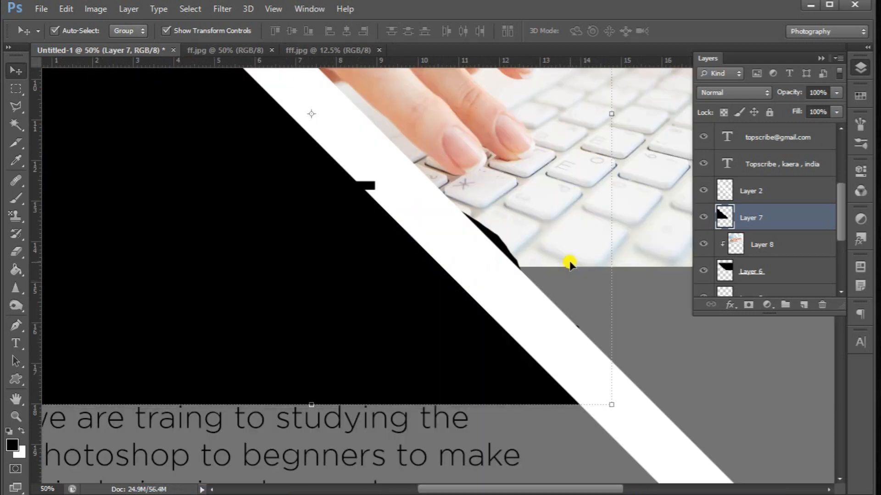
pyautogui.click(17, 231)
pyautogui.click(24, 257)
pyautogui.moveTo(541, 228); pyautogui.dragTo(420, 164)
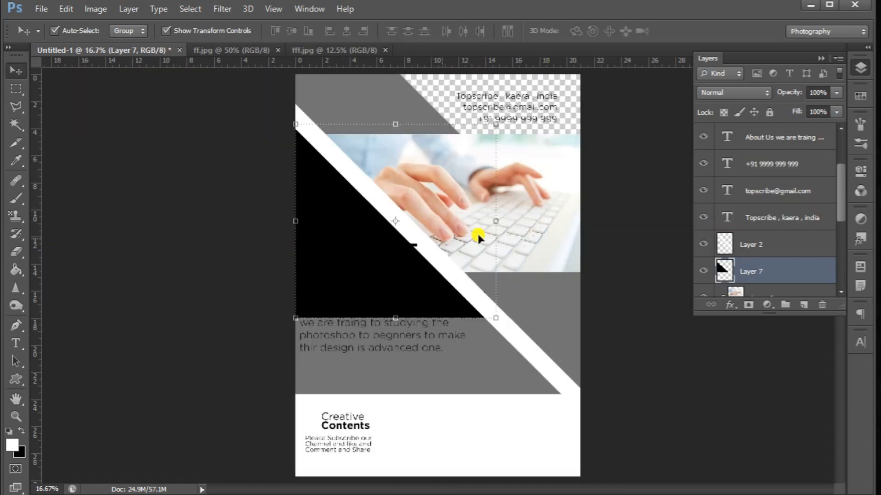
# Copy the suited-man photo from ff.jpg into Untitled-1 above Layer 7 and enlarge it to about 189%
pyautogui.click(259, 47)
pyautogui.moveTo(360, 189); pyautogui.dragTo(305, 248)
pyautogui.moveTo(443, 211); pyautogui.dragTo(575, 125)
pyautogui.moveTo(489, 193); pyautogui.dragTo(494, 235)
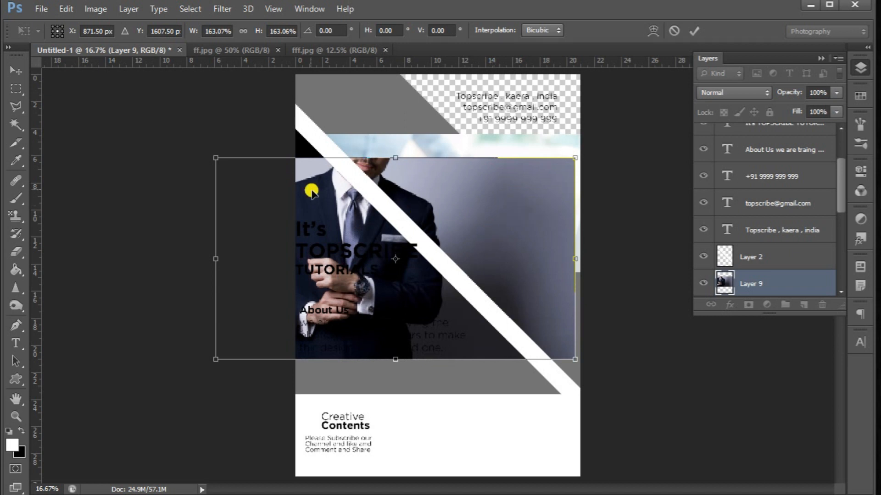
pyautogui.moveTo(207, 153); pyautogui.dragTo(149, 119)
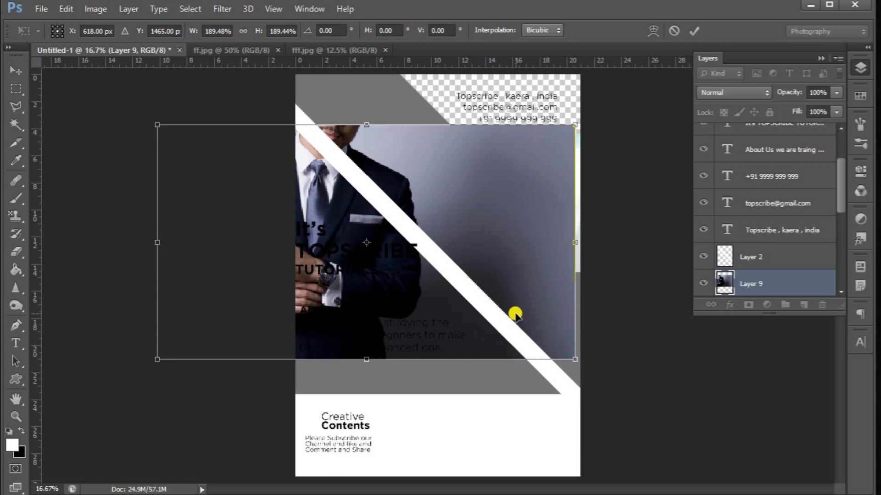
# Shift the enlarged suited-man photo to the right until his torso fills the area below the diagonal stripe
pyautogui.press('Right')
pyautogui.press('Right')
pyautogui.press('Right')
pyautogui.press('Right')
pyautogui.press('Right')
pyautogui.press('Right')
pyautogui.press('Right')
pyautogui.press('Right')
pyautogui.press('Right')
pyautogui.press('Right')
pyautogui.press('Right')
pyautogui.press('Right')
pyautogui.press('Right')
pyautogui.press('Right')
pyautogui.press('Right')
pyautogui.press('Right')
pyautogui.press('Right')
pyautogui.press('Right')
pyautogui.press('Right')
pyautogui.press('Right')
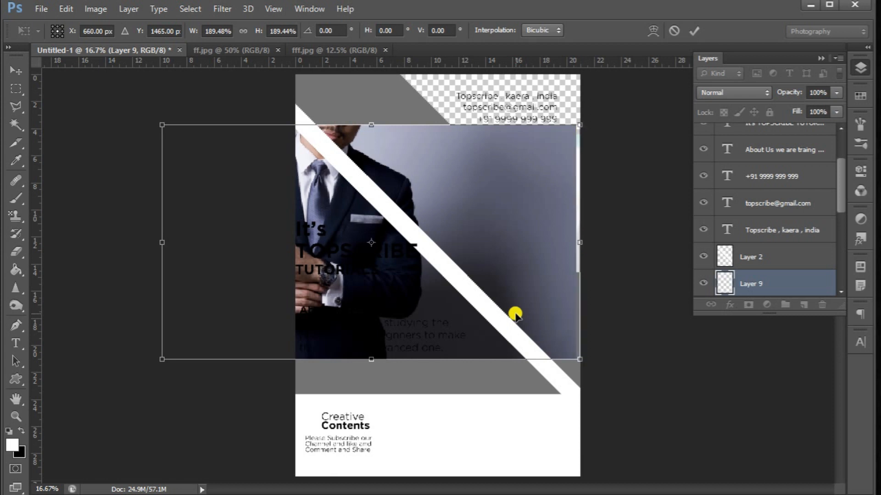
pyautogui.press('Right')
pyautogui.press('Right')
pyautogui.press('Right')
pyautogui.press('Right')
pyautogui.press('Right')
pyautogui.press('Right')
pyautogui.press('Right')
pyautogui.press('Right')
pyautogui.press('Right')
pyautogui.press('Right')
pyautogui.press('Right')
pyautogui.press('Right')
pyautogui.press('Right')
pyautogui.press('Right')
pyautogui.press('Right')
pyautogui.press('Right')
pyautogui.press('Right')
pyautogui.press('Right')
pyautogui.press('Right')
pyautogui.press('Right')
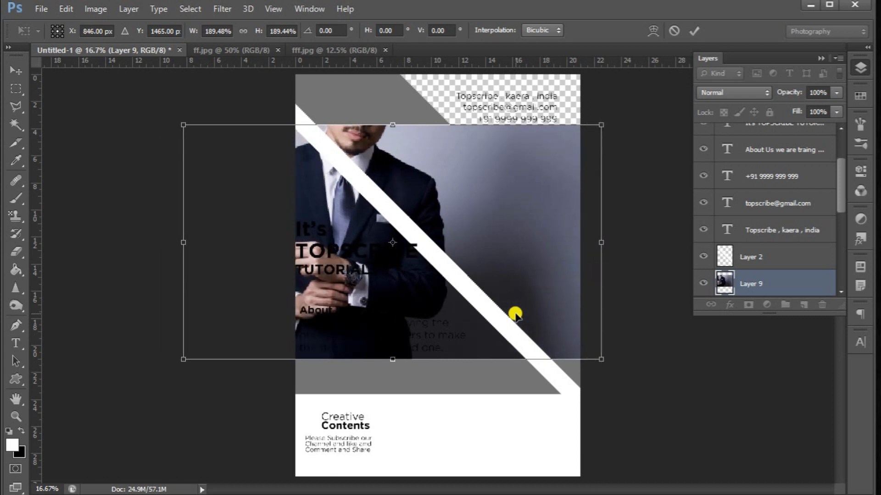
pyautogui.press('Right')
pyautogui.press('Right')
pyautogui.press('Right')
pyautogui.press('Right')
pyautogui.press('Right')
pyautogui.press('Right')
pyautogui.press('Right')
pyautogui.press('Right')
pyautogui.press('Right')
pyautogui.press('Right')
pyautogui.press('Right')
pyautogui.press('Right')
pyautogui.press('Right')
pyautogui.press('Right')
pyautogui.press('Right')
pyautogui.press('Right')
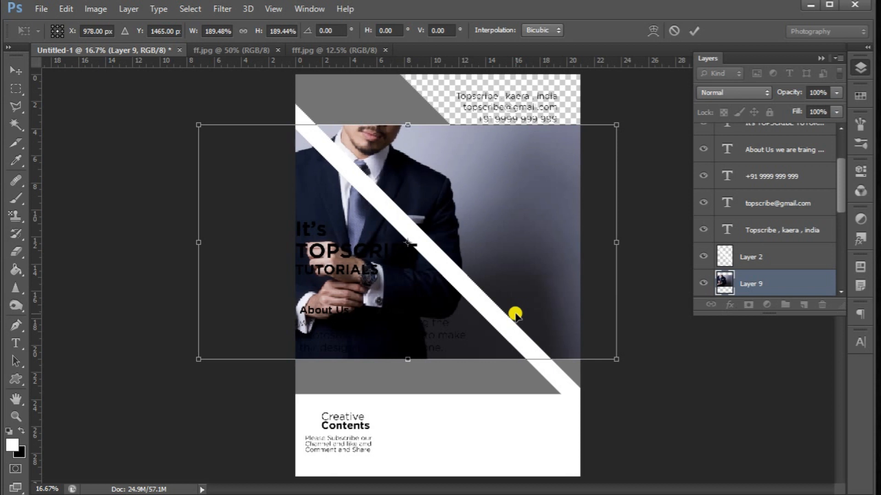
pyautogui.press('Right')
pyautogui.press('Right')
pyautogui.press('Right')
pyautogui.press('Return')
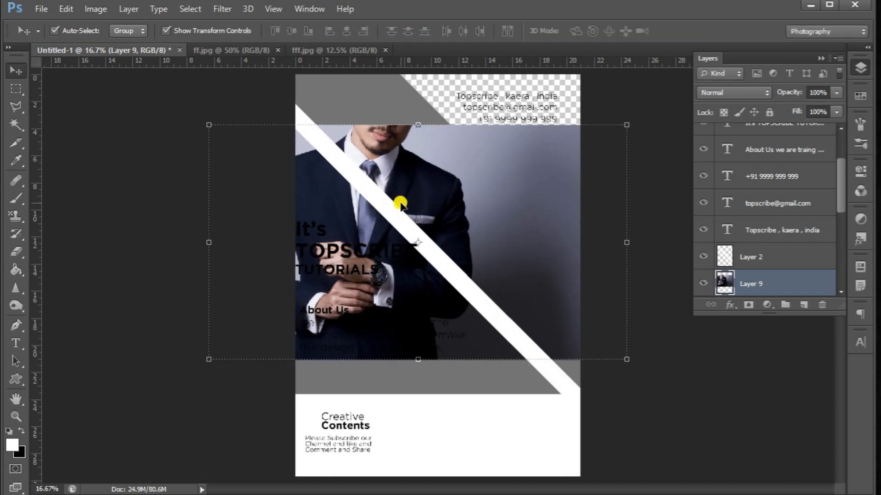
# Erase the parts of the suited-man photo above the diagonal stripe with a 300-size eraser, uncovering the keyboard photo and grey blocks
pyautogui.click(16, 251)
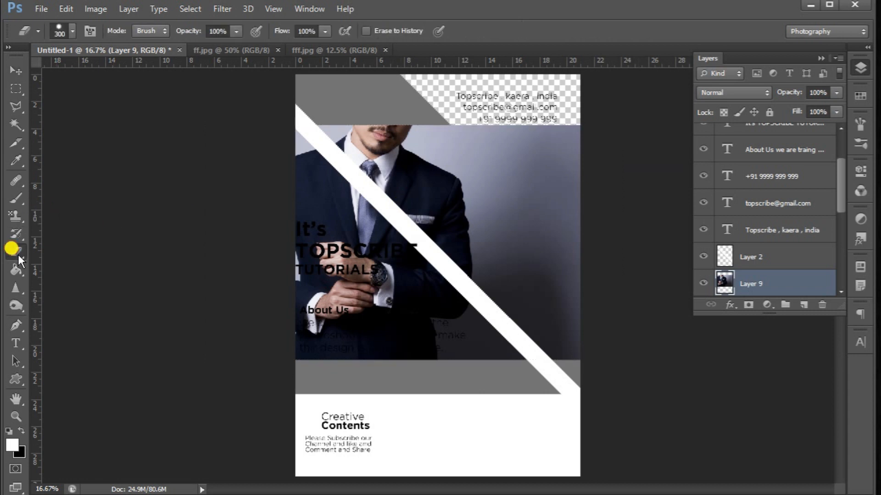
pyautogui.moveTo(324, 123)
pyautogui.mouseDown()
pyautogui.moveTo(411, 190)
pyautogui.moveTo(549, 353)
pyautogui.moveTo(568, 360)
pyautogui.moveTo(567, 318)
pyautogui.moveTo(374, 126)
pyautogui.moveTo(409, 134)
pyautogui.moveTo(588, 291)
pyautogui.moveTo(527, 261)
pyautogui.moveTo(562, 263)
pyautogui.moveTo(583, 233)
pyautogui.moveTo(563, 163)
pyautogui.moveTo(581, 109)
pyautogui.moveTo(587, 218)
pyautogui.moveTo(555, 139)
pyautogui.moveTo(446, 127)
pyautogui.moveTo(463, 158)
pyautogui.moveTo(517, 207)
pyautogui.moveTo(555, 222)
pyautogui.moveTo(497, 168)
pyautogui.moveTo(537, 171)
pyautogui.moveTo(505, 160)
pyautogui.mouseUp()
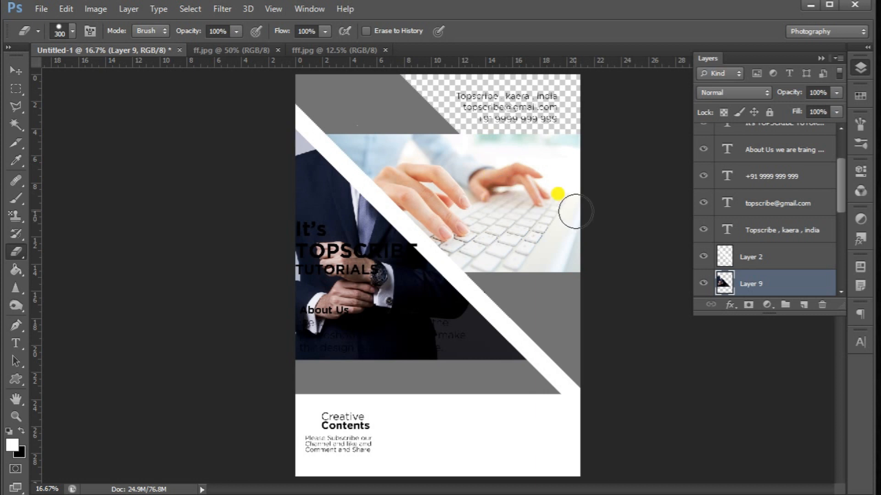
# Make the white Background layer visible
pyautogui.scroll(-5, 752, 272)
pyautogui.scroll(-3, 748, 268)
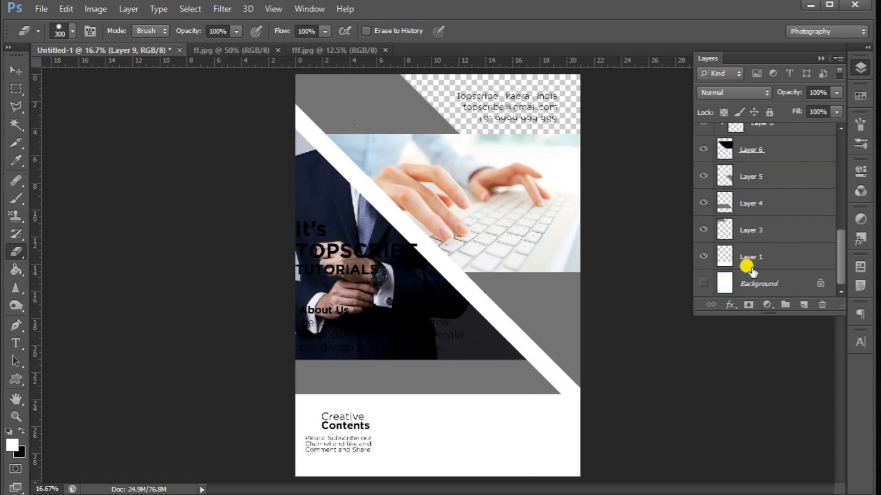
pyautogui.click(702, 283)
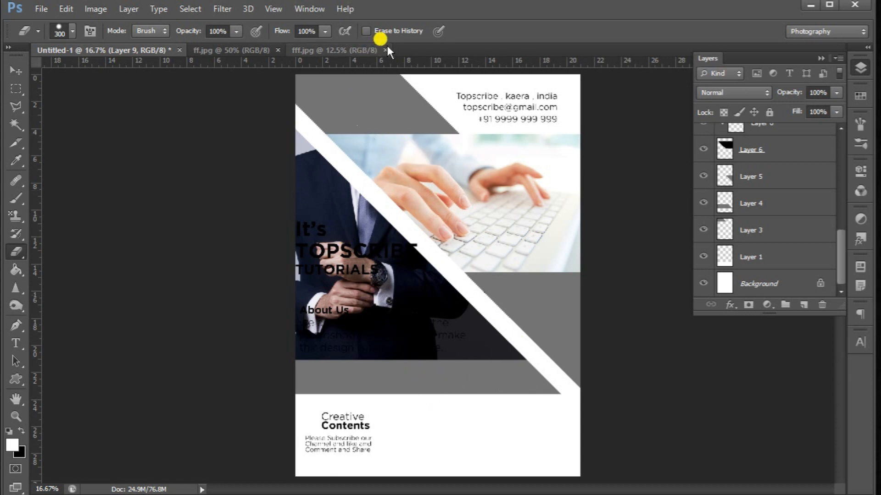
# Close the ff.jpg and fff.jpg photo documents and open logo.png
pyautogui.click(278, 50)
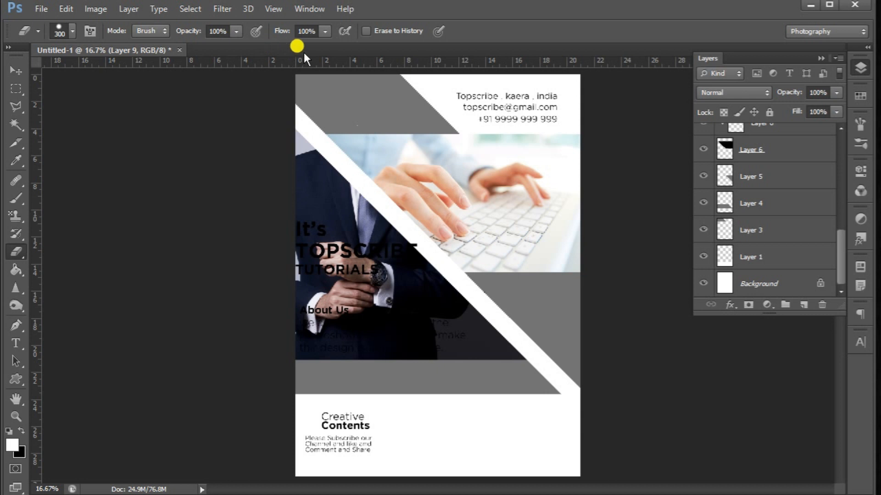
pyautogui.hotkey('ctrl', 'o')
pyautogui.click(568, 95)
pyautogui.doubleClick(569, 95)
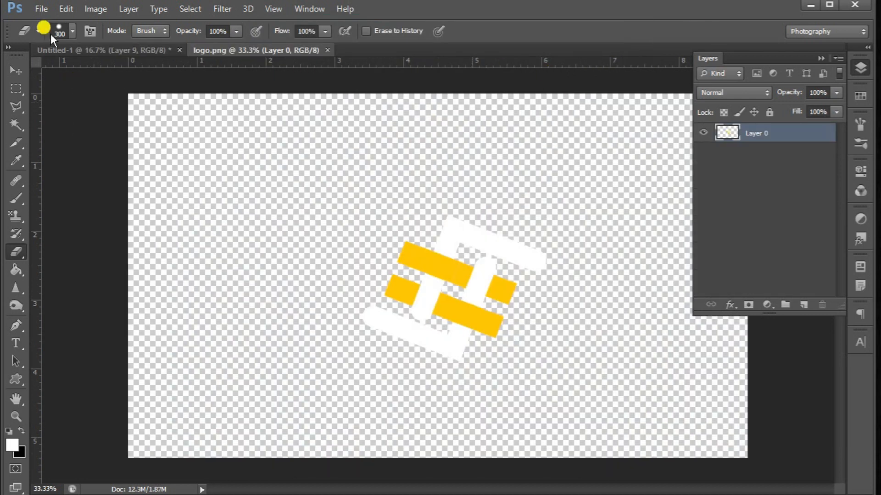
# Copy the logo from logo.png into Untitled-1 and shrink it to fit inside the grey block at the page's top
pyautogui.click(16, 69)
pyautogui.moveTo(427, 255); pyautogui.dragTo(375, 160)
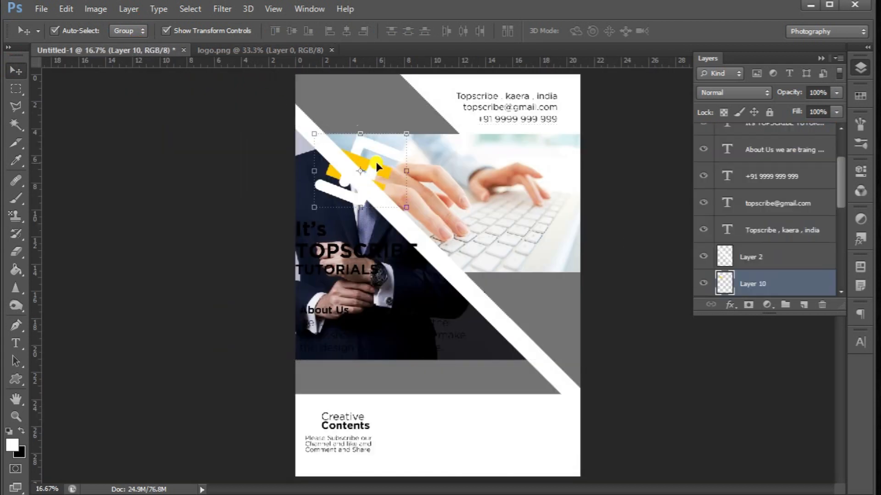
pyautogui.moveTo(413, 124); pyautogui.dragTo(381, 95)
pyautogui.press('Return')
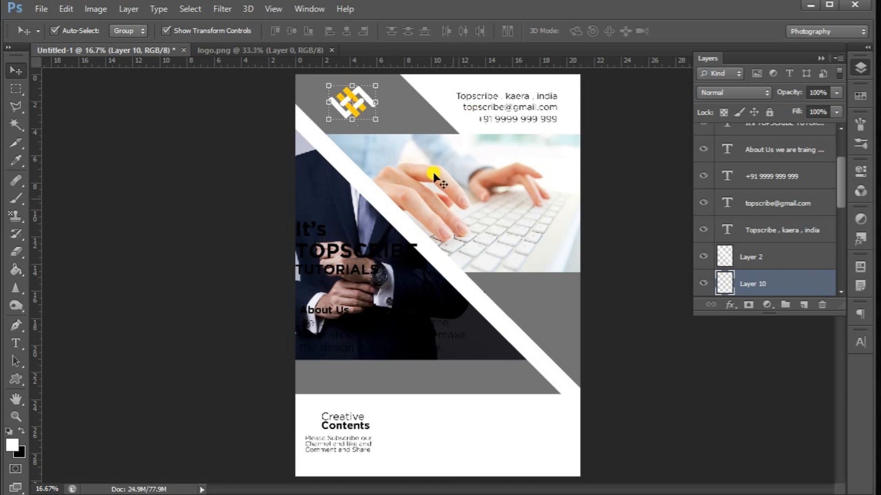
# Set the foreground colour to blue 1185c2
pyautogui.scroll(-3, 841, 256)
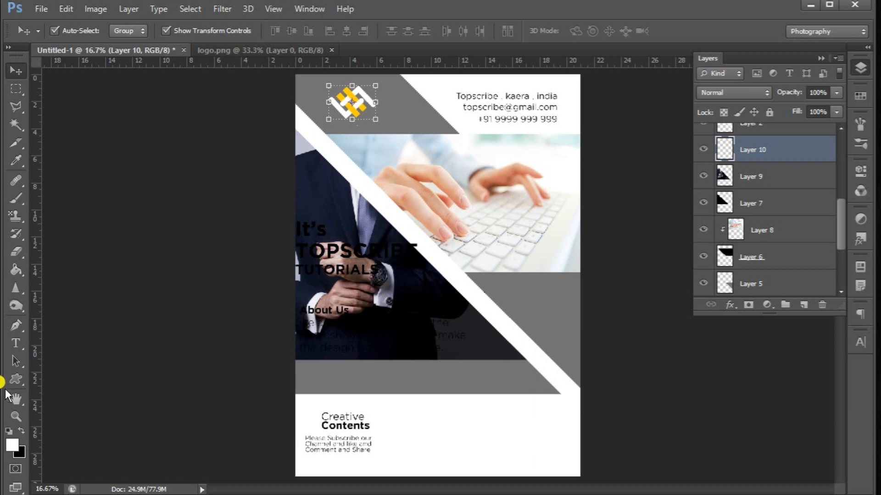
pyautogui.click(11, 443)
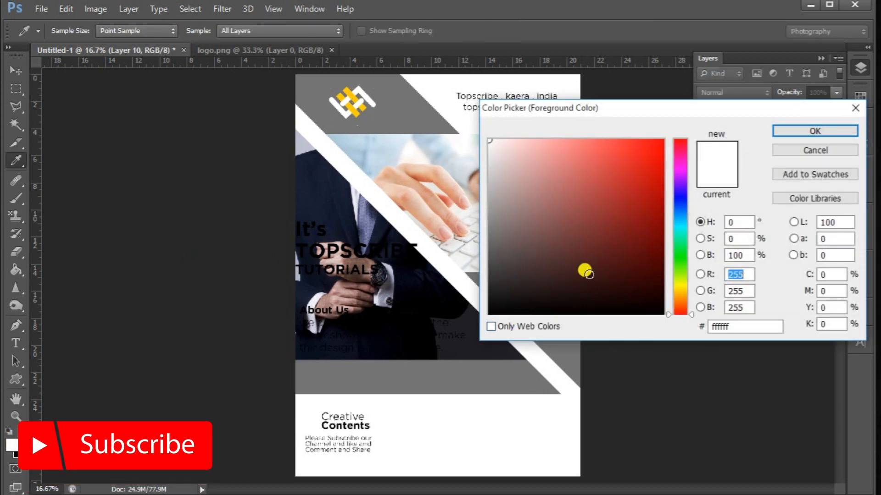
pyautogui.doubleClick(717, 327)
pyautogui.write('118')
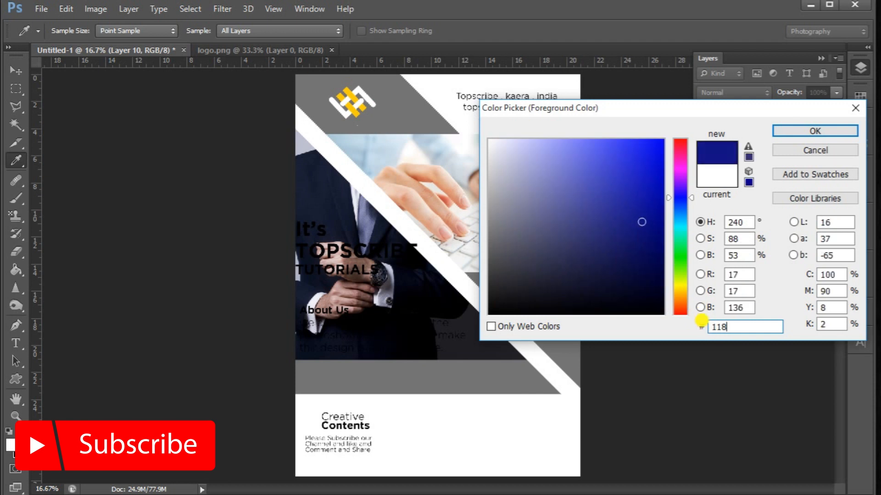
pyautogui.write('5c2')
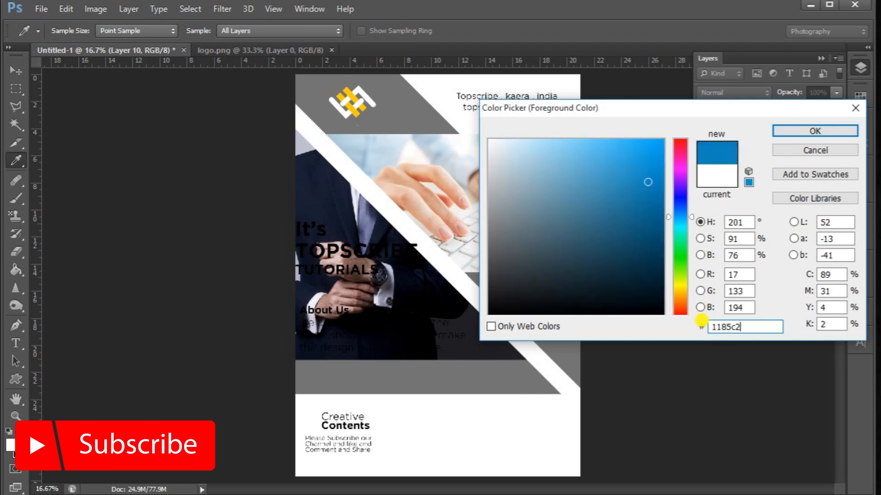
pyautogui.press('Return')
pyautogui.press('v')
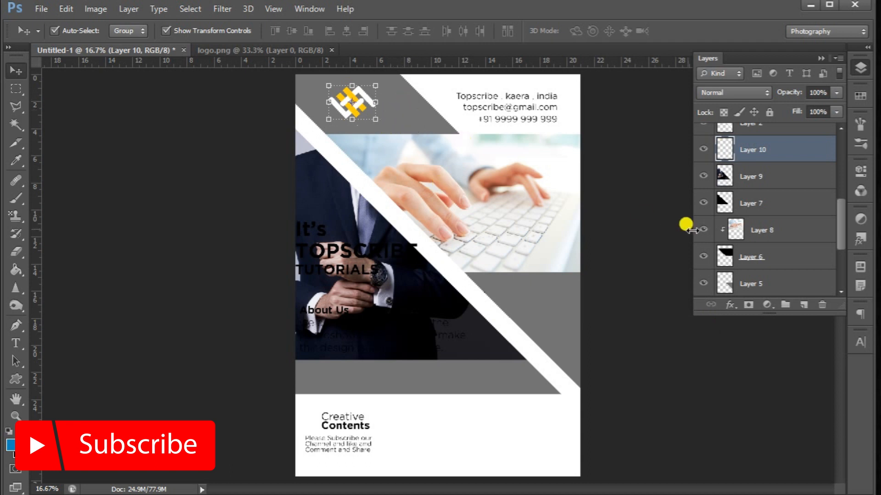
# Fill the grey block behind the logo on Layer 3 and the grey band below the suited man on Layer 4 with the blue foreground colour
pyautogui.scroll(-2, 803, 227)
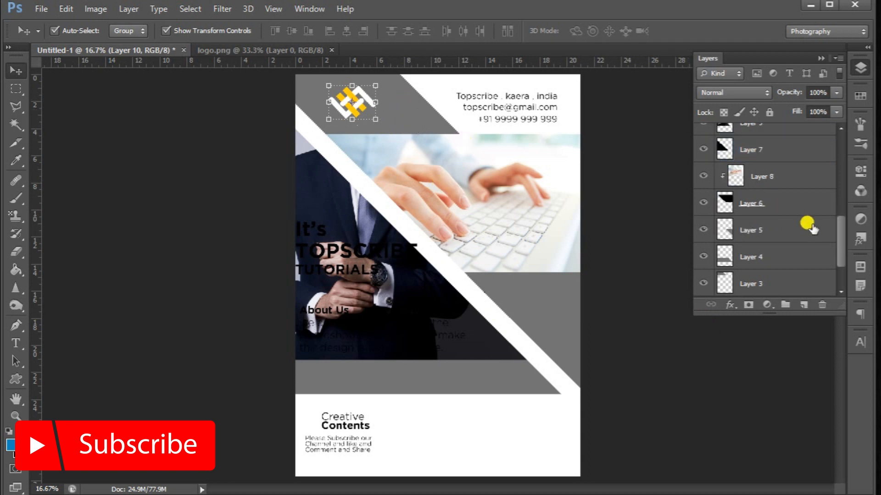
pyautogui.click(746, 277)
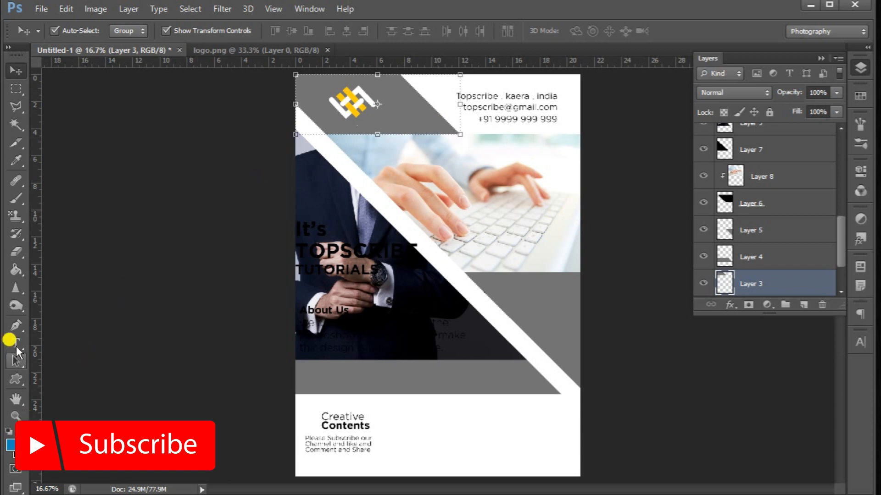
pyautogui.click(16, 274)
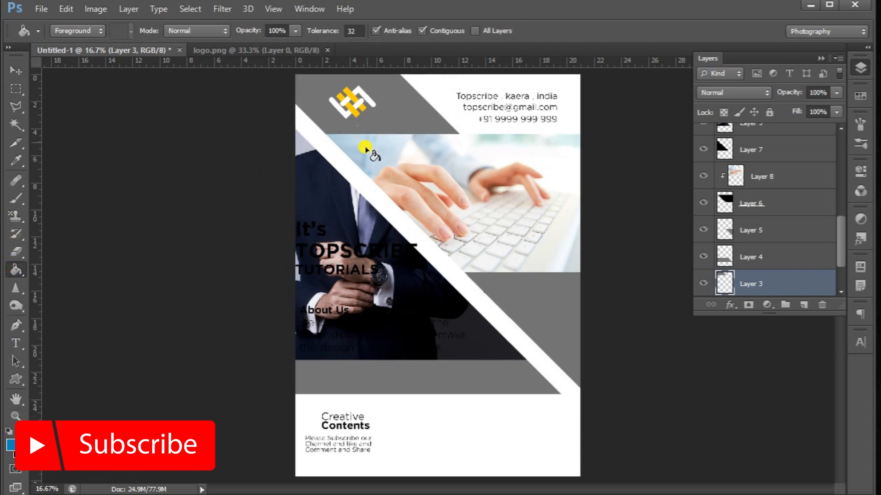
pyautogui.click(389, 116)
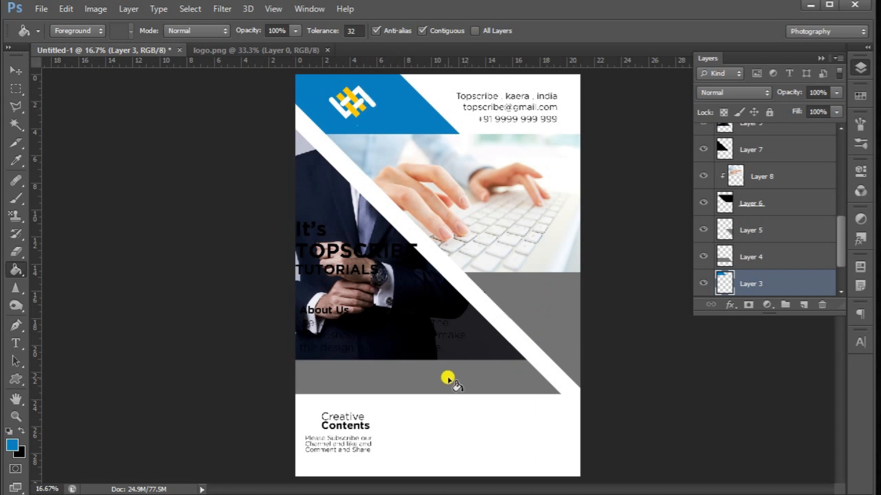
pyautogui.click(740, 266)
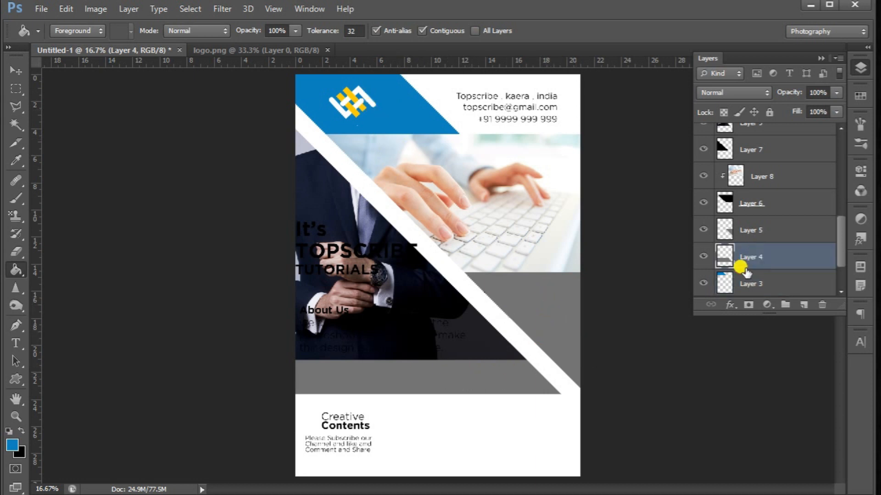
pyautogui.click(410, 365)
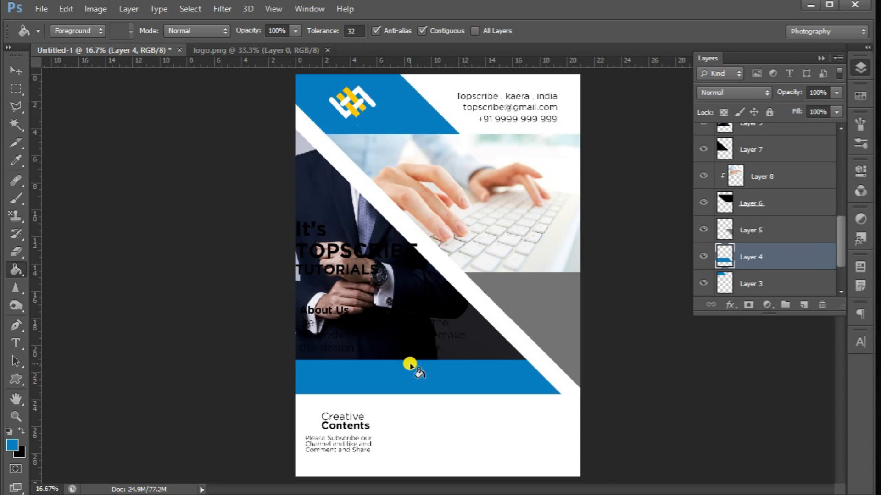
# Duplicate Layer 4 and move Layer 9 and Layer 7 directly beneath the copy, with Layer 7 above Layer 9
pyautogui.hotkey('ctrl', 'j')
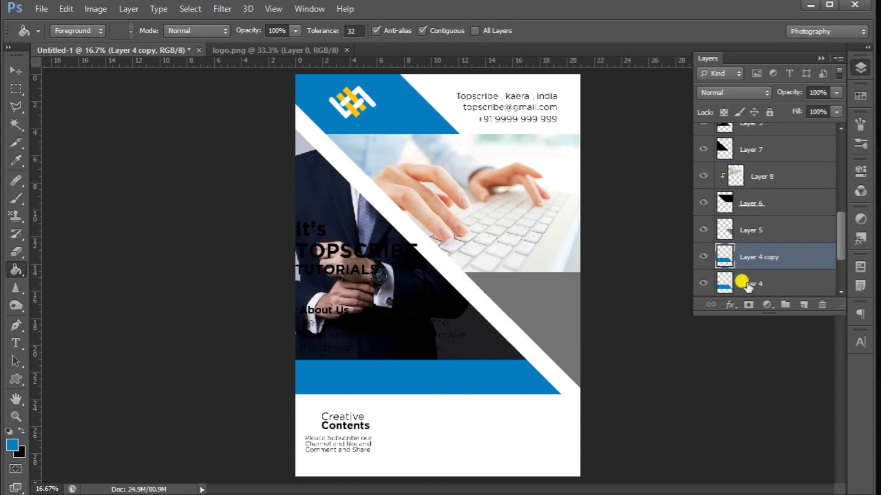
pyautogui.moveTo(766, 126); pyautogui.dragTo(755, 276)
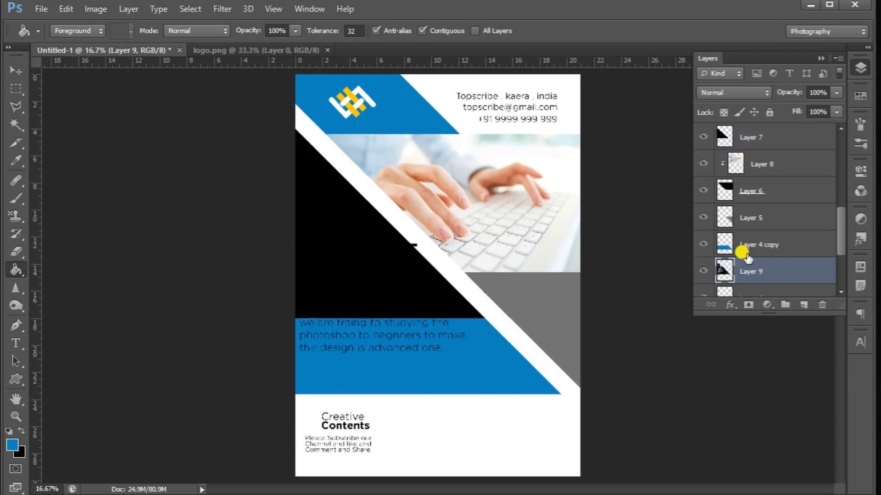
pyautogui.scroll(2, 754, 165)
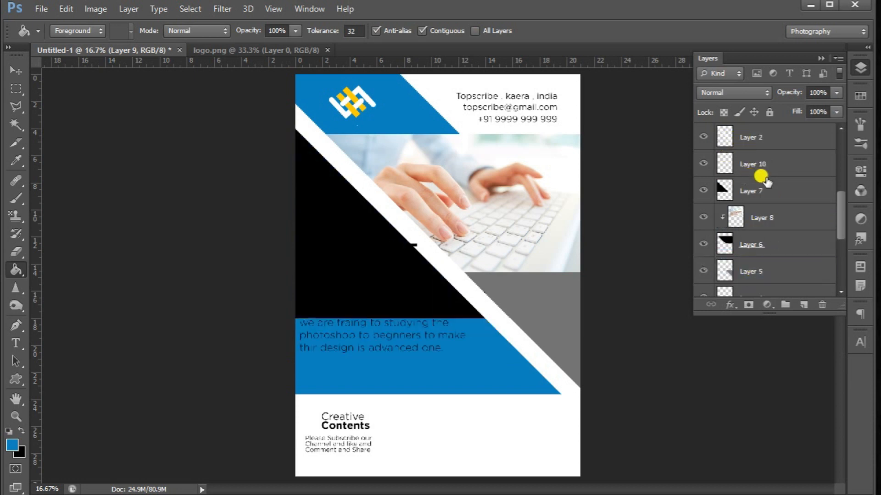
pyautogui.click(756, 193)
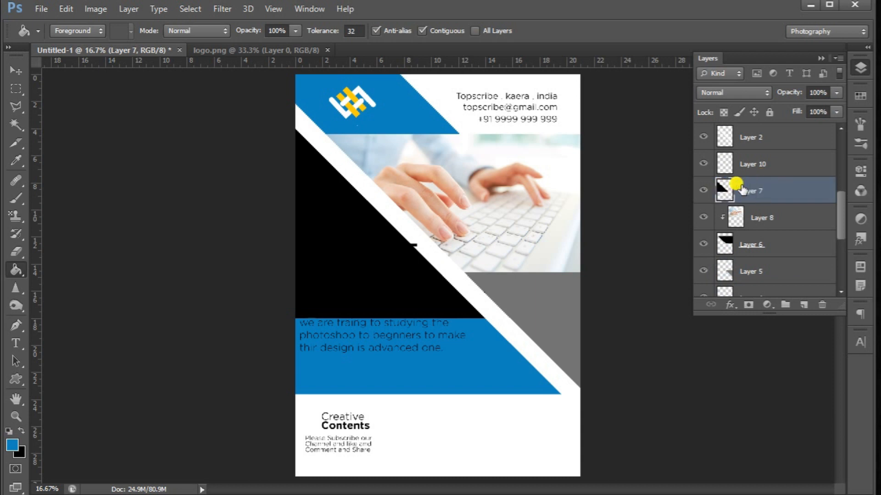
pyautogui.moveTo(755, 193); pyautogui.dragTo(736, 235)
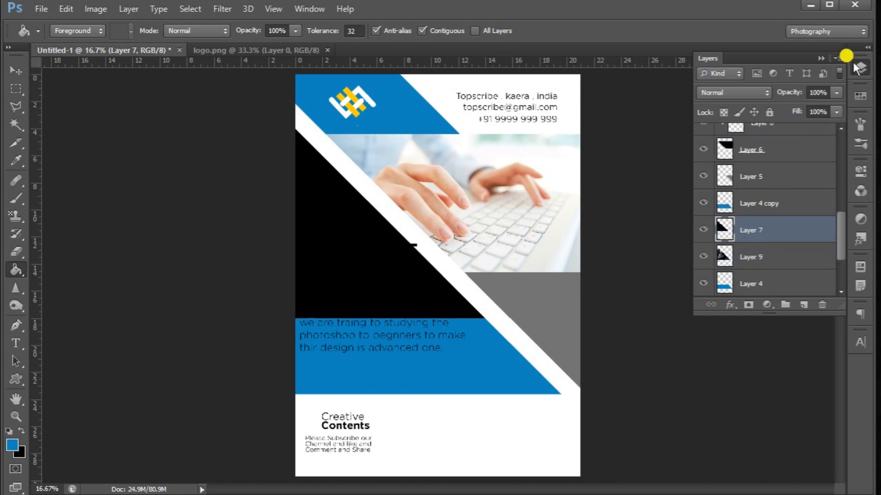
# Set the opacity of the black Layer 7 to 75% and its fill to 92%
pyautogui.moveTo(837, 93); pyautogui.dragTo(819, 106)
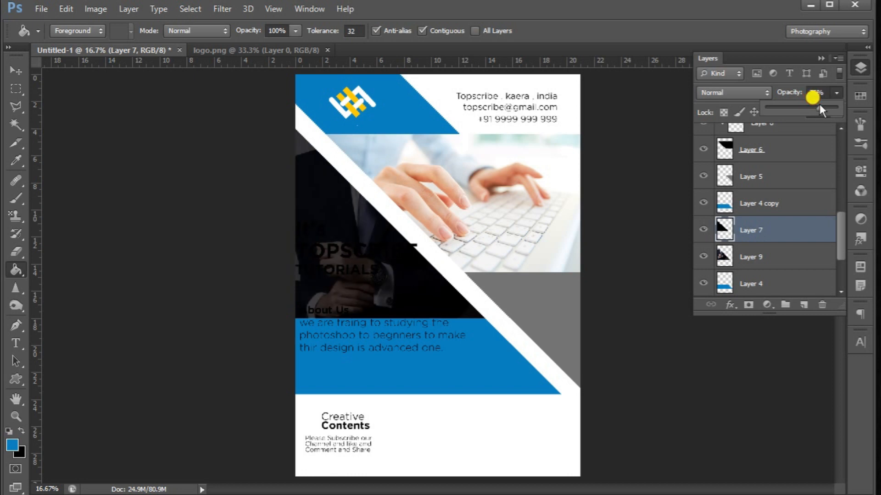
pyautogui.click(835, 113)
pyautogui.click(830, 125)
pyautogui.click(838, 110)
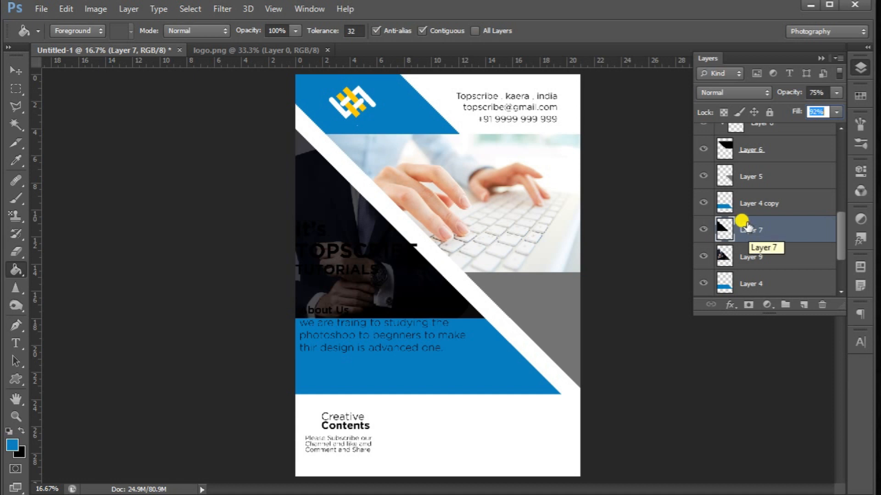
# Reduce the opacity of the Layer 4 copy to 49%, keeping its fill at 100%
pyautogui.click(736, 201)
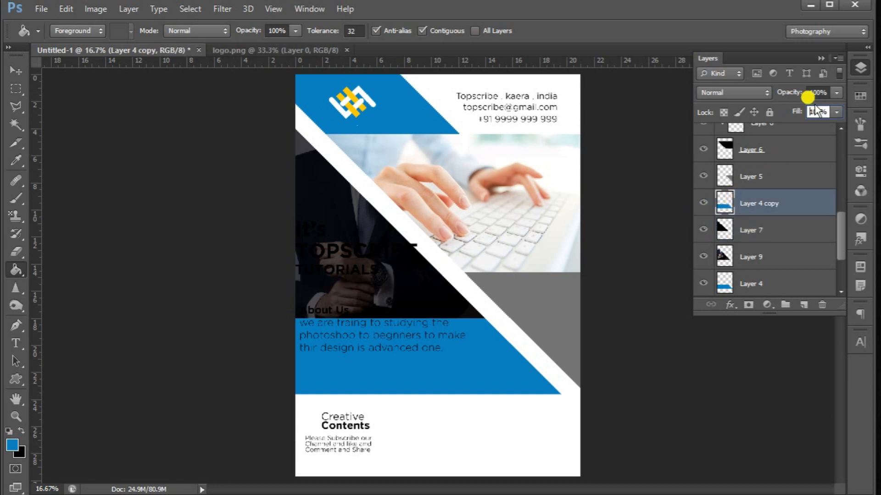
pyautogui.click(837, 92)
pyautogui.moveTo(802, 108); pyautogui.dragTo(802, 108)
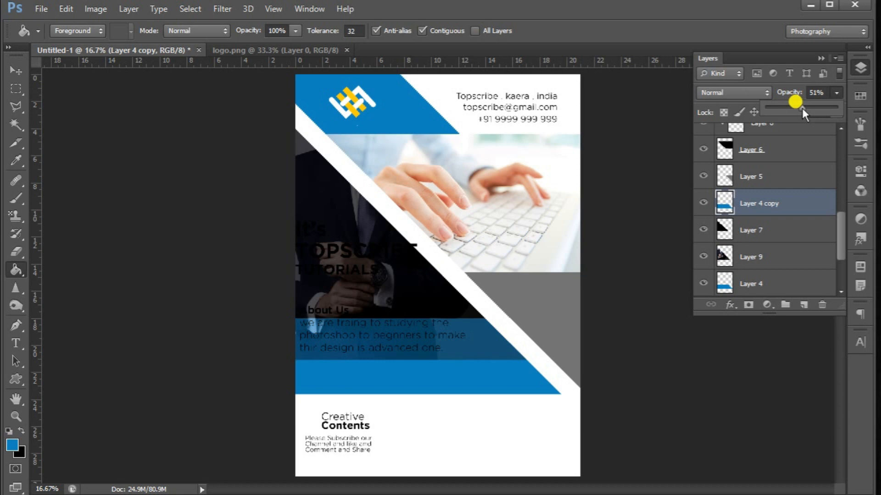
pyautogui.click(836, 118)
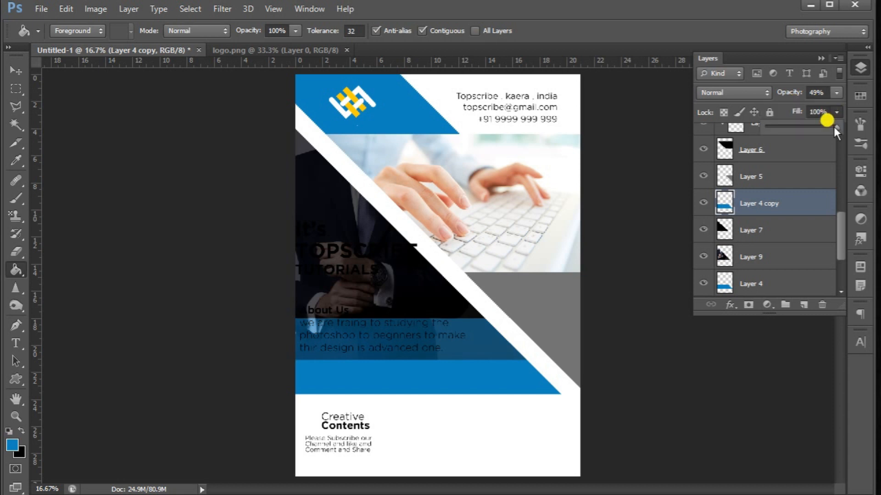
# Set the foreground colour to the lighter blue 10aede
pyautogui.click(14, 73)
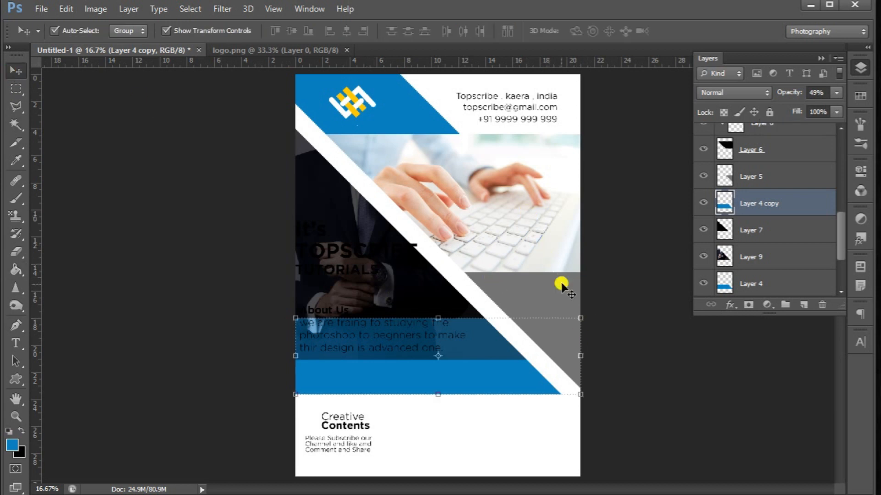
pyautogui.click(11, 444)
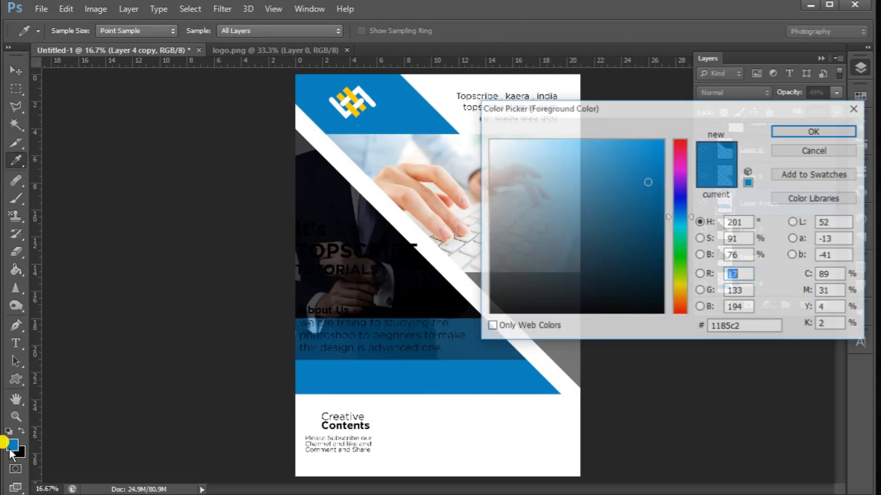
pyautogui.moveTo(743, 329); pyautogui.dragTo(699, 330)
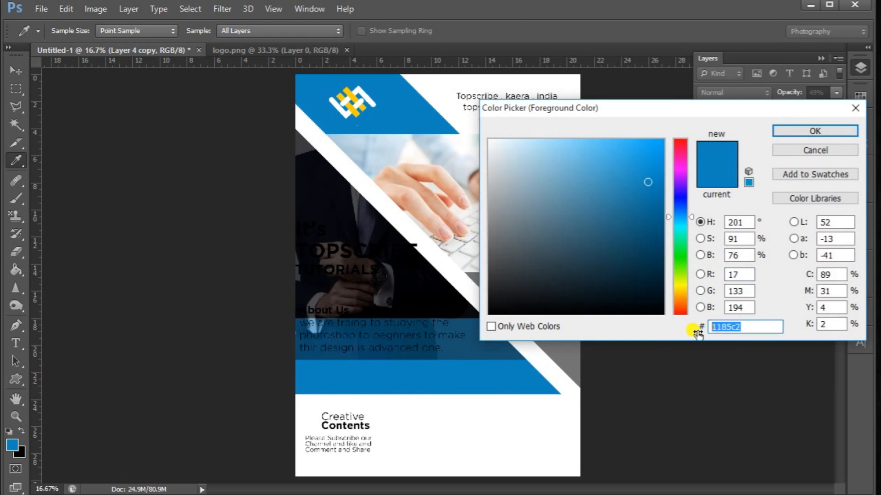
pyautogui.write('10a')
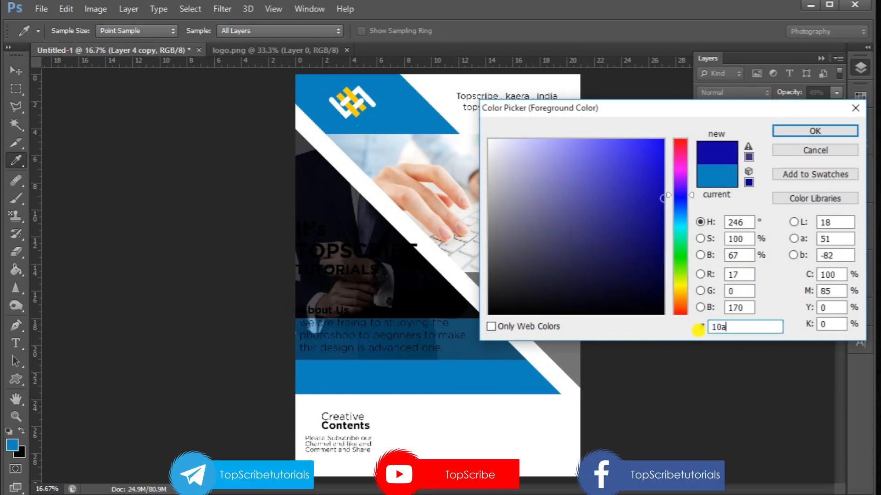
pyautogui.write('ede')
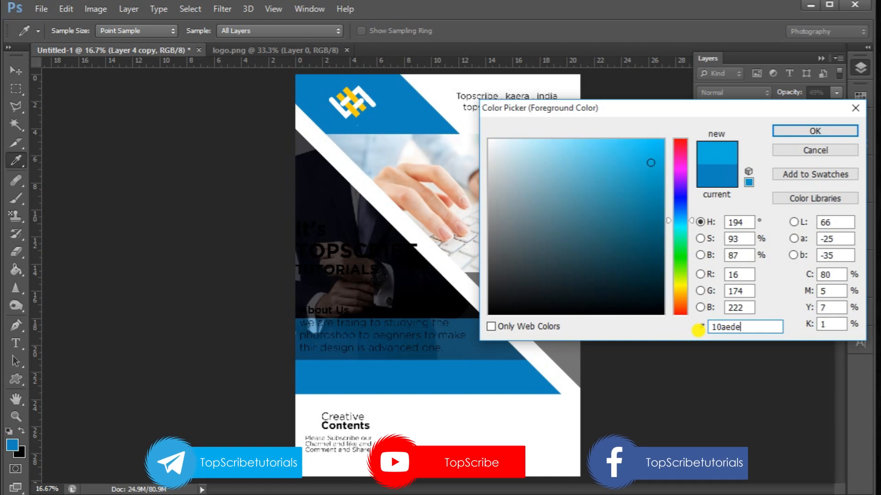
pyautogui.press('Return')
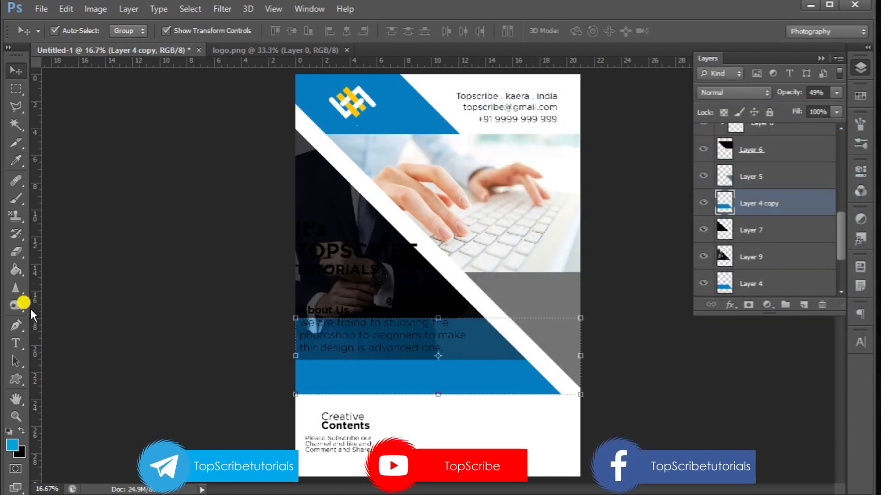
# Fill the grey triangle below the keyboard photo on Layer 5 with the light blue foreground colour
pyautogui.click(10, 271)
pyautogui.click(534, 295)
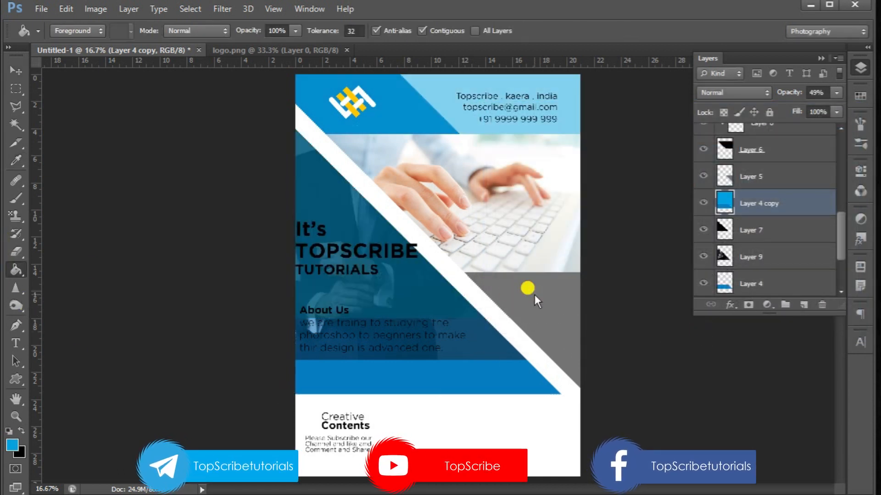
pyautogui.hotkey('ctrl', 'z')
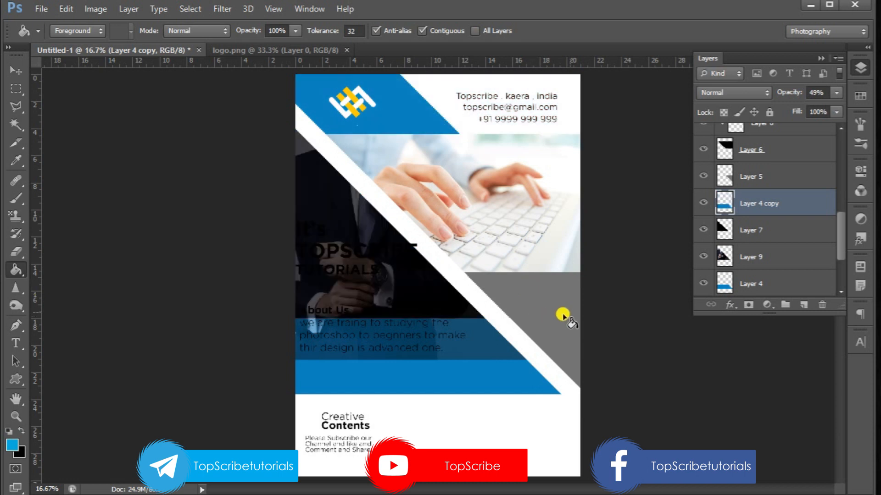
pyautogui.scroll(-2, 722, 258)
pyautogui.scroll(5, 728, 262)
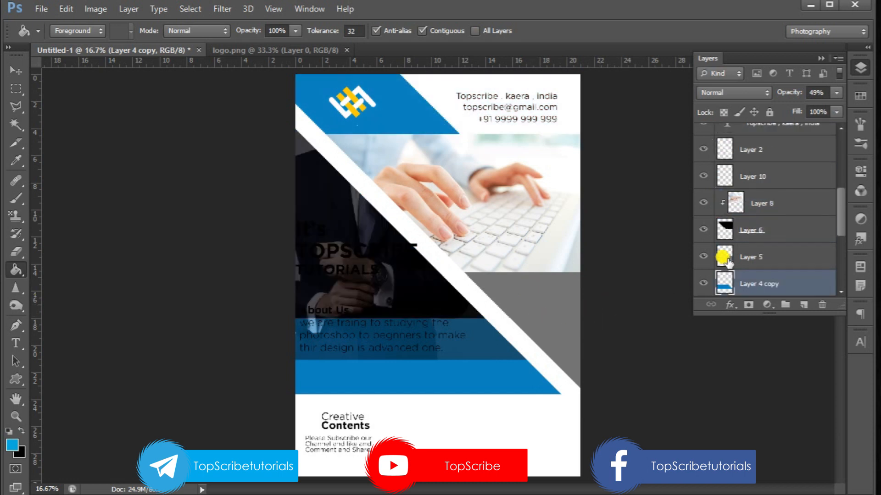
pyautogui.click(725, 259)
pyautogui.click(561, 312)
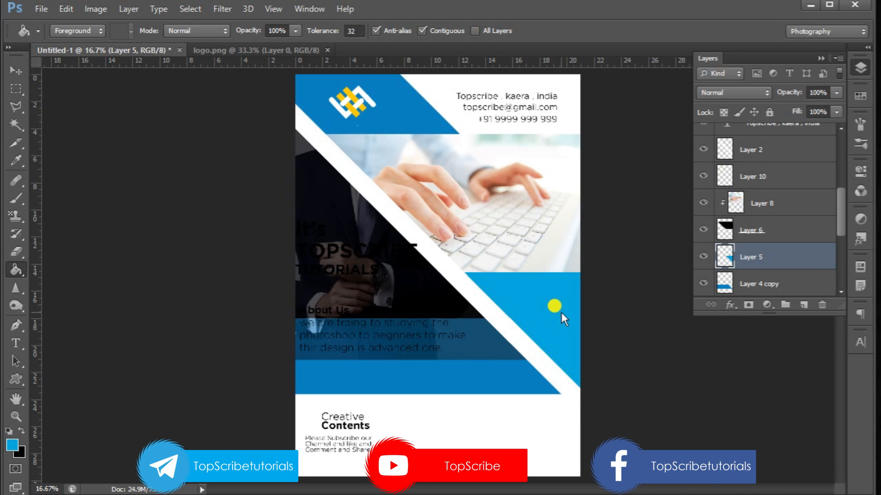
# Change the colour of the "It's TOPSCRIBE TUTORIALS" headline text to white
pyautogui.click(13, 70)
pyautogui.click(317, 233)
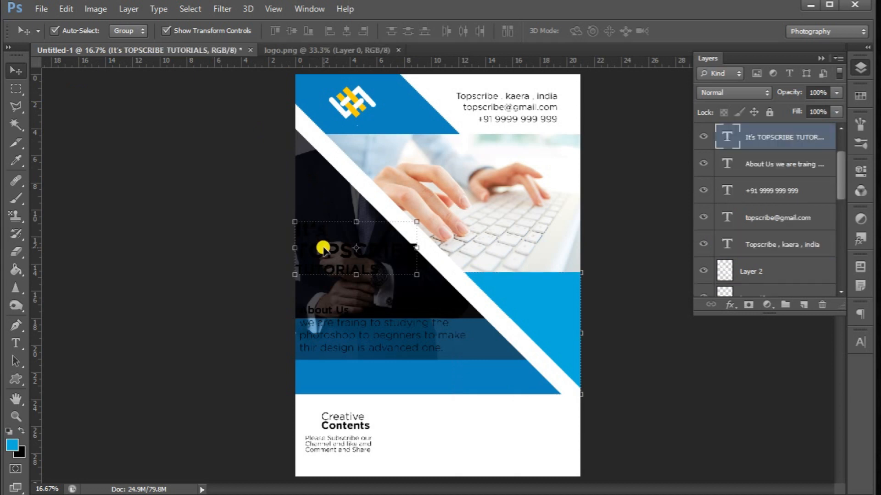
pyautogui.click(861, 341)
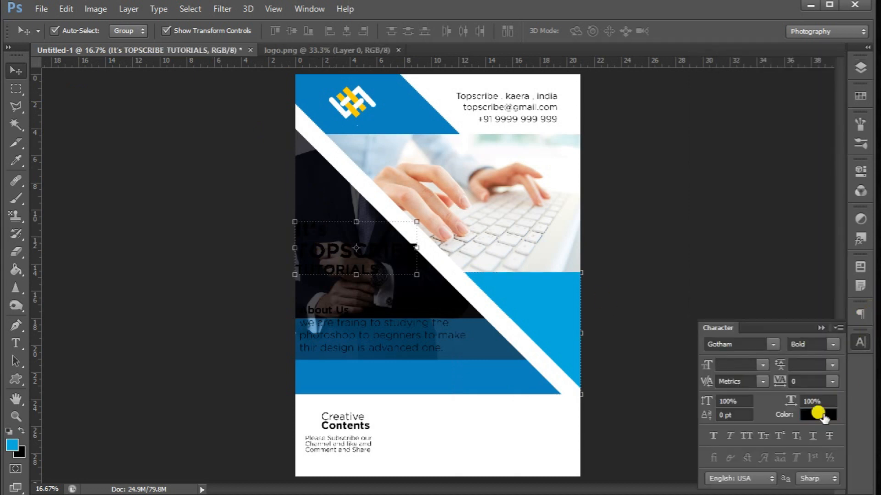
pyautogui.click(817, 414)
pyautogui.click(514, 204)
pyautogui.moveTo(514, 205); pyautogui.dragTo(489, 139)
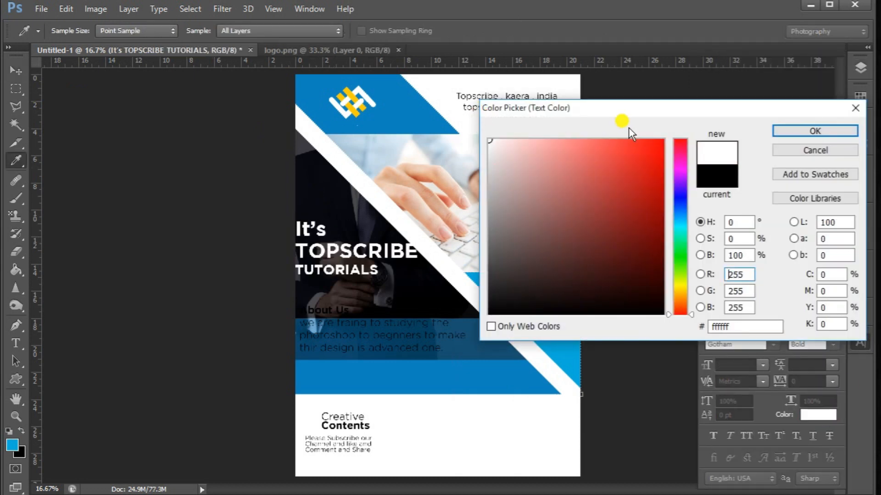
pyautogui.click(780, 132)
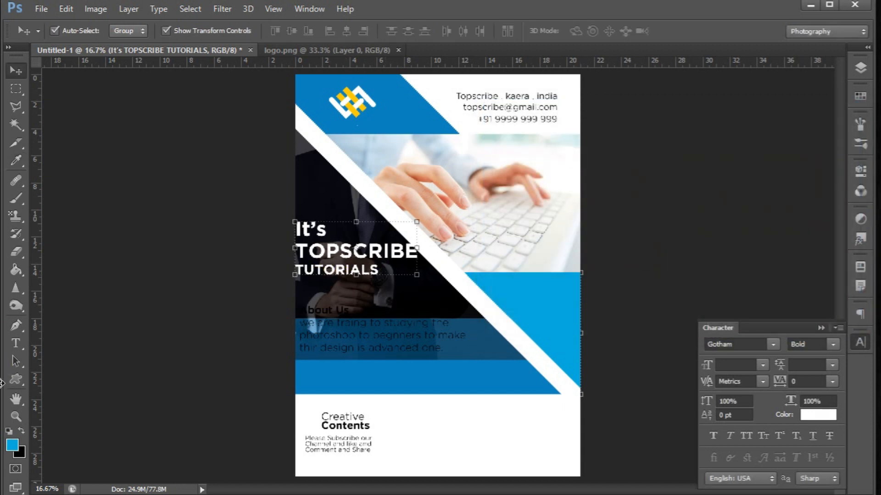
# Recolour only the word "TUTORIALS" in the headline with the light blue 10aede sampled from the triangle
pyautogui.click(16, 342)
pyautogui.moveTo(379, 267); pyautogui.dragTo(287, 269)
pyautogui.click(824, 416)
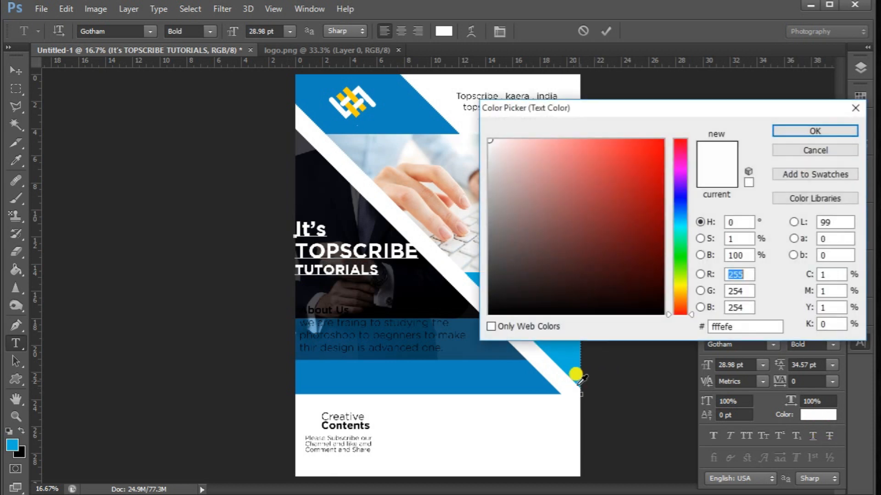
pyautogui.click(520, 365)
pyautogui.click(559, 348)
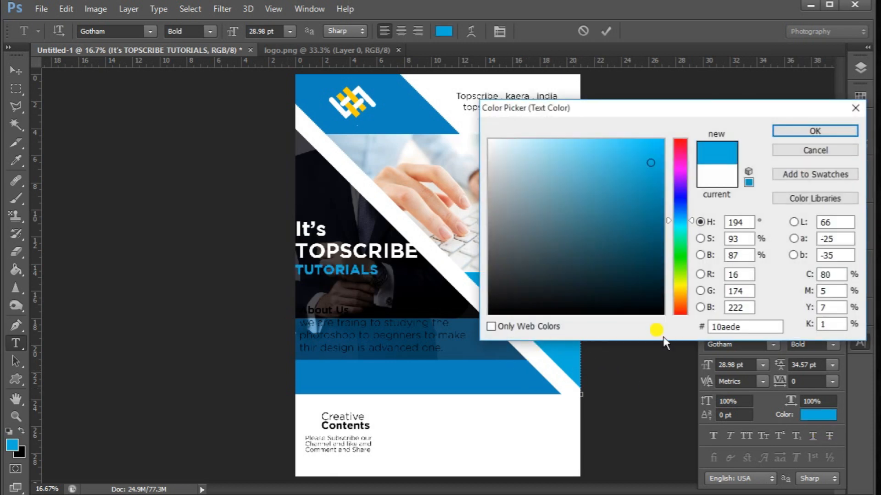
pyautogui.click(782, 131)
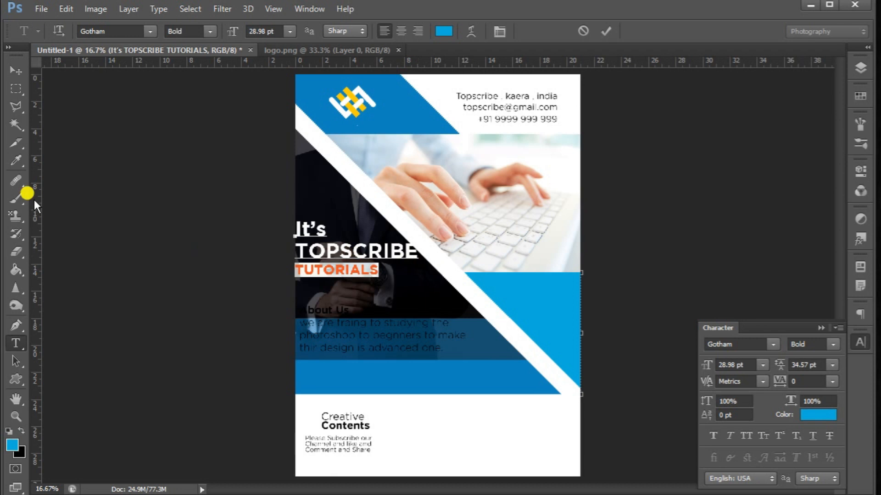
pyautogui.click(16, 70)
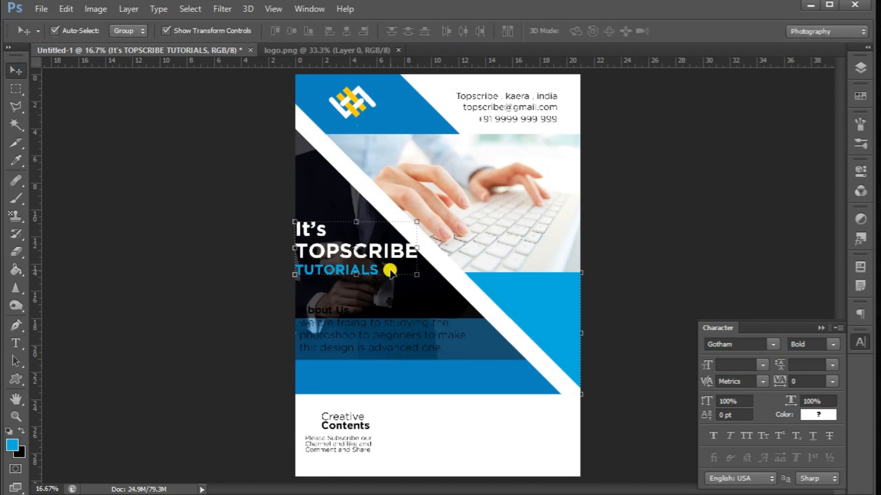
# Nudge the headline down to just above the "About Us" text and slightly right, away from the page edge
pyautogui.hotkey('shift', 'Down')
pyautogui.hotkey('shift', 'Down')
pyautogui.hotkey('shift', 'Down')
pyautogui.hotkey('shift', 'Down')
pyautogui.hotkey('shift', 'Down')
pyautogui.hotkey('shift', 'Down')
pyautogui.hotkey('shift', 'Down')
pyautogui.hotkey('shift', 'Down')
pyautogui.hotkey('shift', 'Down')
pyautogui.hotkey('shift', 'Down')
pyautogui.hotkey('shift', 'Down')
pyautogui.hotkey('shift', 'Down')
pyautogui.hotkey('shift', 'Down')
pyautogui.hotkey('shift', 'Down')
pyautogui.hotkey('shift', 'Down')
pyautogui.hotkey('shift', 'Down')
pyautogui.hotkey('shift', 'Down')
pyautogui.hotkey('shift', 'Down')
pyautogui.hotkey('shift', 'Down')
pyautogui.hotkey('shift', 'Down')
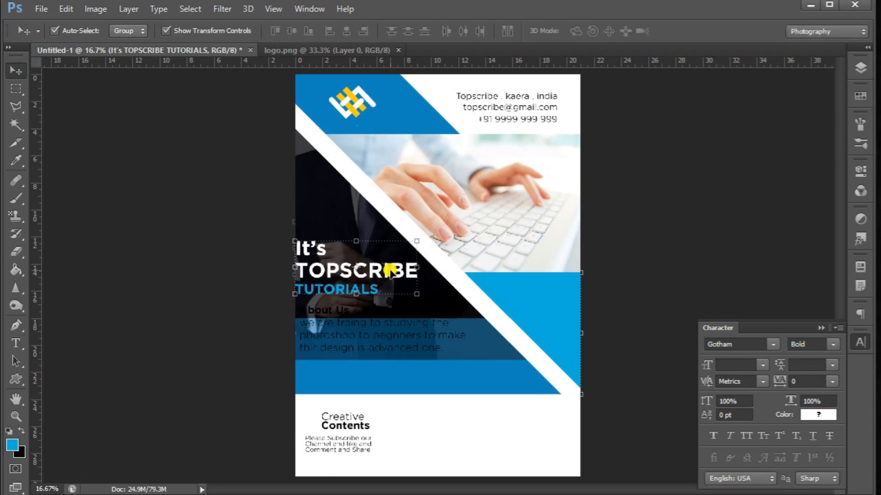
pyautogui.hotkey('shift', 'Right')
pyautogui.hotkey('shift', 'Right')
pyautogui.hotkey('shift', 'Right')
pyautogui.hotkey('shift', 'Right')
pyautogui.hotkey('shift', 'Right')
pyautogui.hotkey('shift', 'Right')
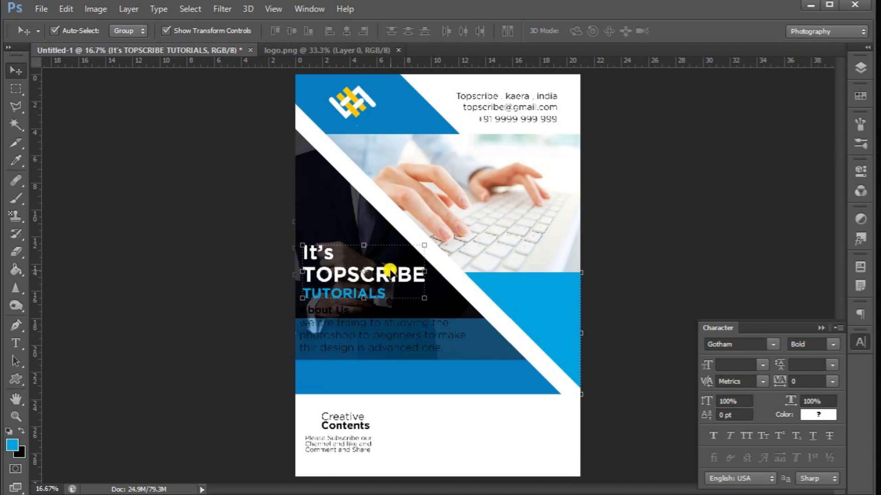
pyautogui.hotkey('shift', 'Down')
pyautogui.hotkey('shift', 'Up')
pyautogui.hotkey('shift', 'Up')
pyautogui.hotkey('shift', 'Up')
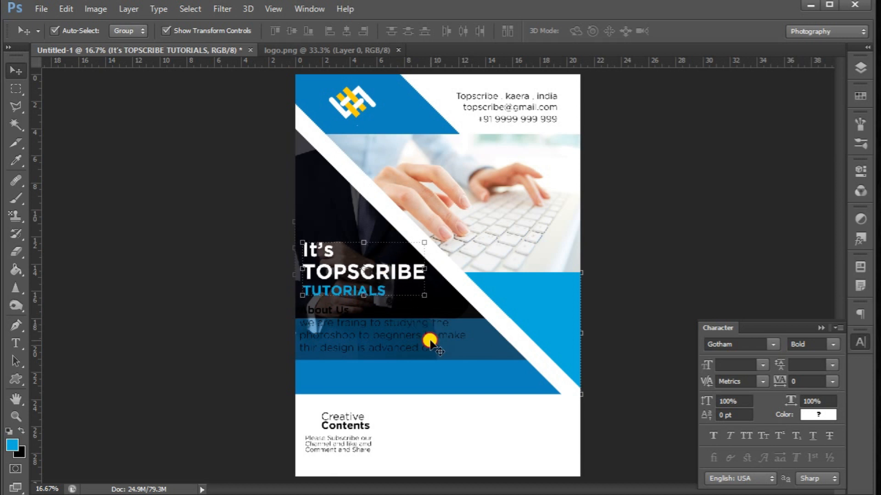
# Change the colour of the "About Us" text block to white
pyautogui.click(426, 338)
pyautogui.click(823, 415)
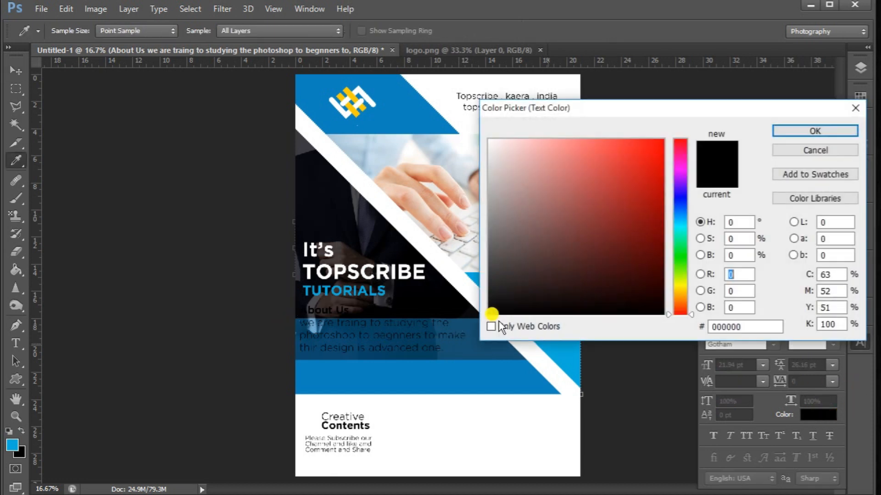
pyautogui.moveTo(509, 252); pyautogui.dragTo(486, 105)
pyautogui.click(821, 131)
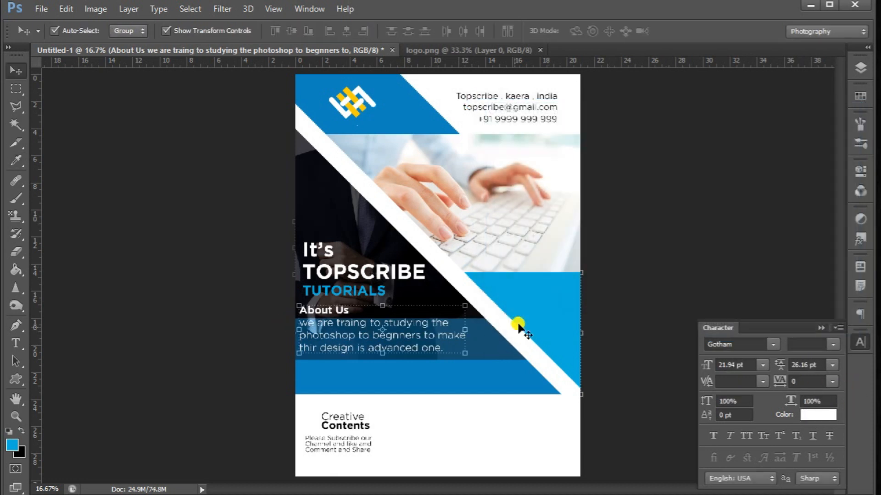
# Align the "About Us" text block with the headline's left edge, scale it to about 102.4% and shift it lower
pyautogui.moveTo(438, 335); pyautogui.dragTo(445, 339)
pyautogui.moveTo(459, 308)
pyautogui.mouseDown()
pyautogui.moveTo(435, 314)
pyautogui.moveTo(464, 300)
pyautogui.moveTo(419, 318)
pyautogui.moveTo(472, 311)
pyautogui.moveTo(467, 320)
pyautogui.mouseUp()
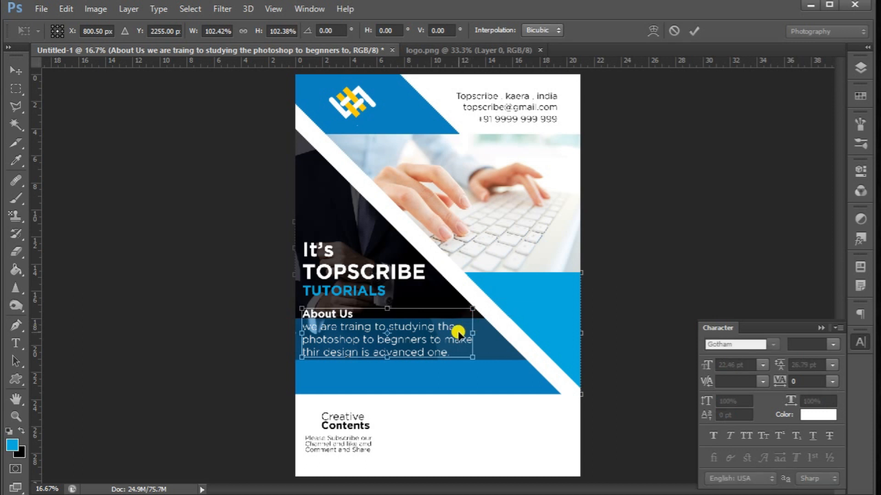
pyautogui.press('Down')
pyautogui.press('Down')
pyautogui.press('Down')
pyautogui.press('Down')
pyautogui.press('Down')
pyautogui.press('Down')
pyautogui.press('Down')
pyautogui.press('Down')
pyautogui.press('Down')
pyautogui.press('Down')
pyautogui.press('Down')
pyautogui.press('Down')
pyautogui.press('Down')
pyautogui.press('Down')
pyautogui.press('Down')
pyautogui.press('Down')
pyautogui.press('Down')
pyautogui.press('Down')
pyautogui.press('Down')
pyautogui.press('Down')
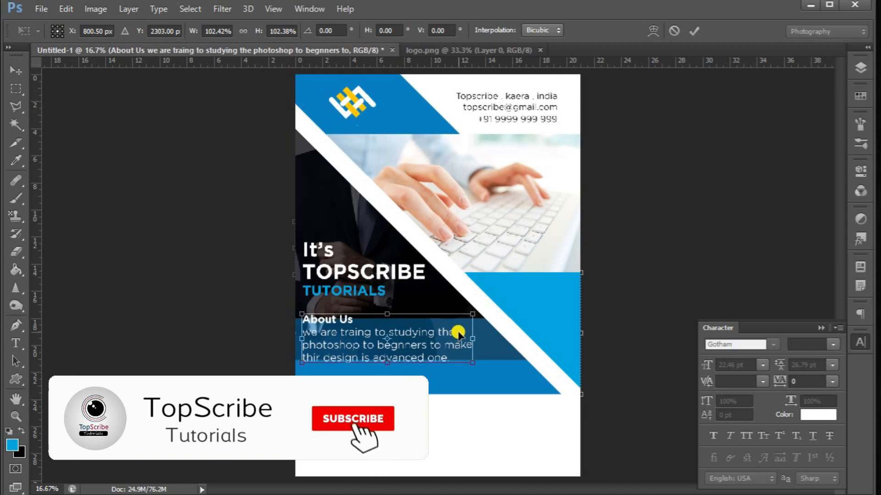
pyautogui.press('Return')
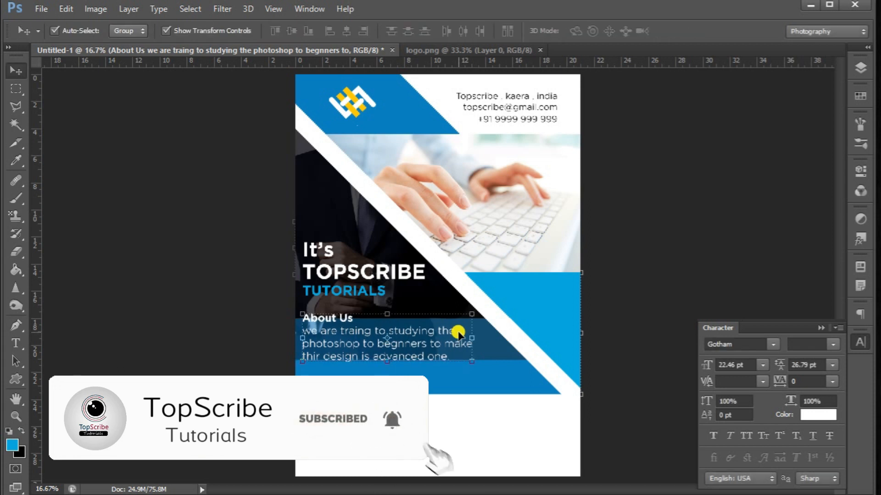
# Enlarge the suited man photo on Layer 9 to about 104%, extending it further down over the blue band
pyautogui.click(391, 297)
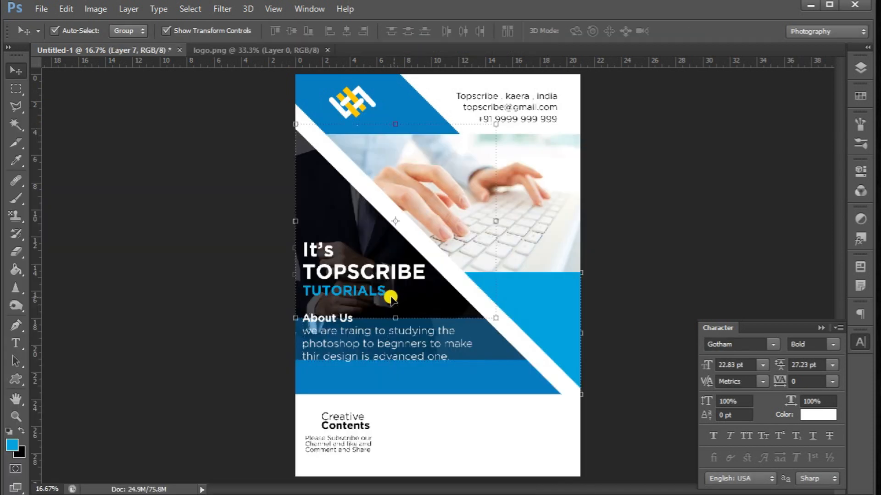
pyautogui.click(860, 67)
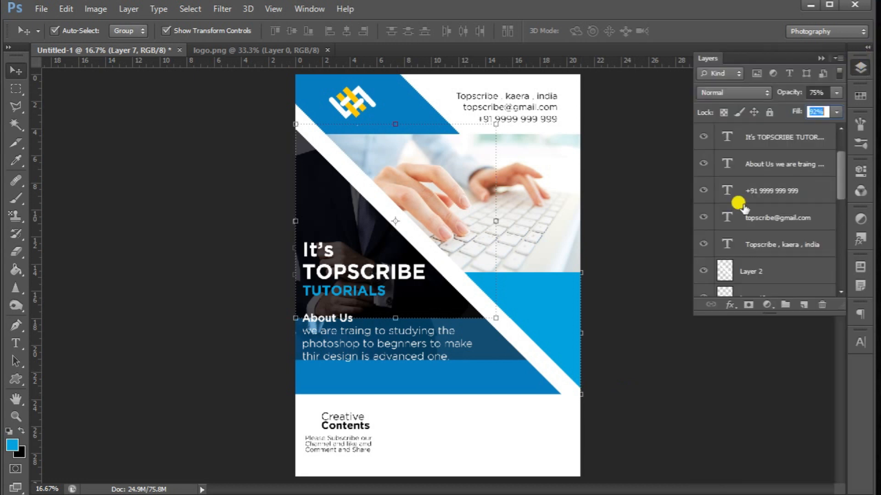
pyautogui.scroll(-3, 729, 234)
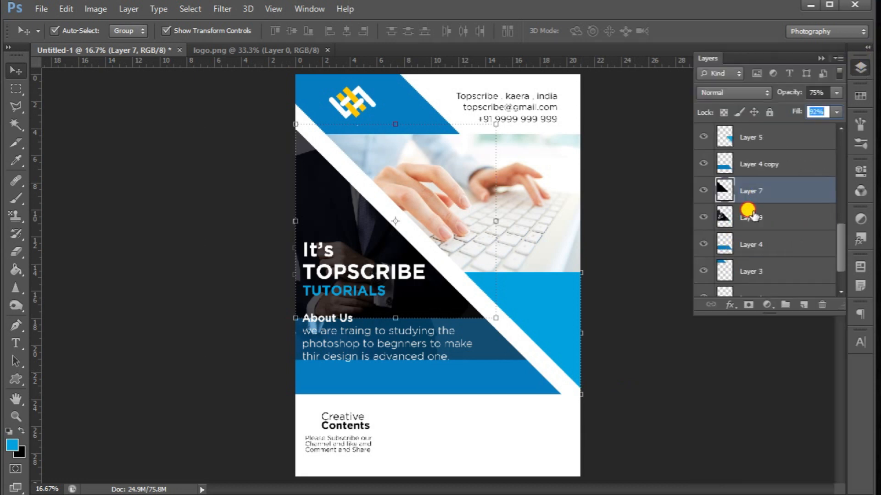
pyautogui.click(749, 216)
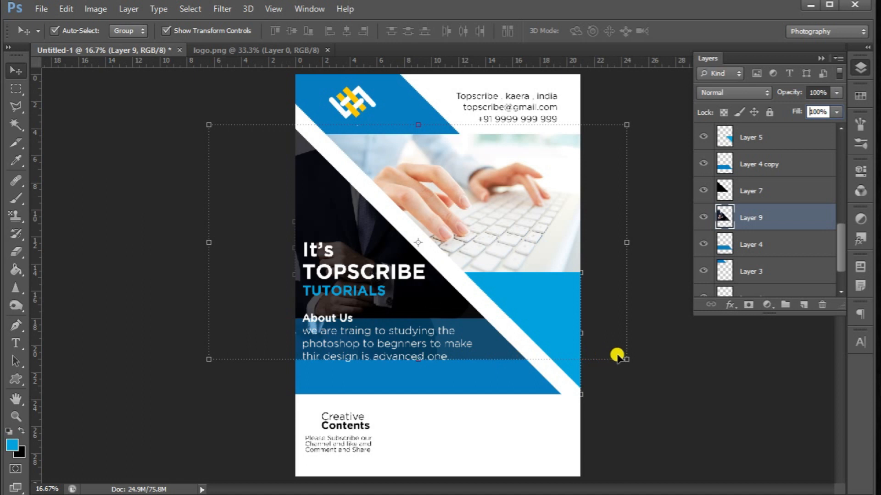
pyautogui.click(625, 357)
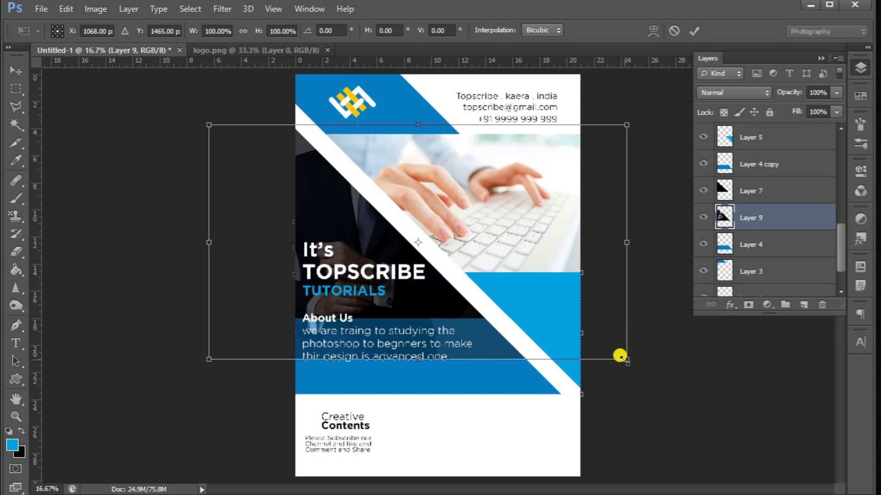
pyautogui.moveTo(620, 355); pyautogui.dragTo(638, 362)
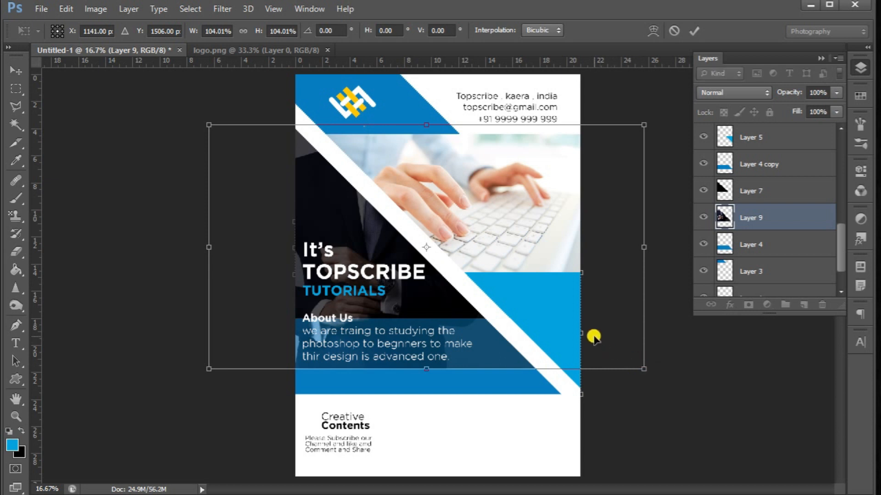
pyautogui.press('Return')
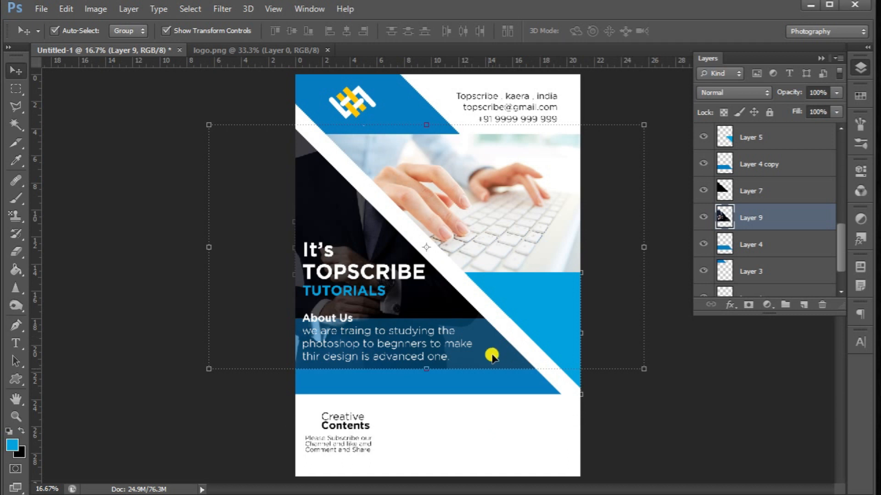
# Scale the "About Us" text block down to about 96% inside the dark blue band, and select the headline text
pyautogui.click(370, 342)
pyautogui.moveTo(453, 342); pyautogui.dragTo(458, 322)
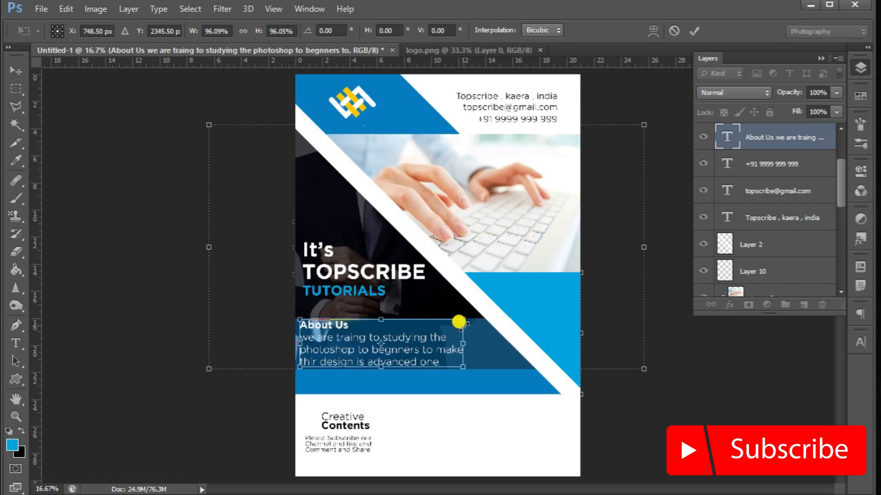
pyautogui.press('Return')
pyautogui.click(416, 278)
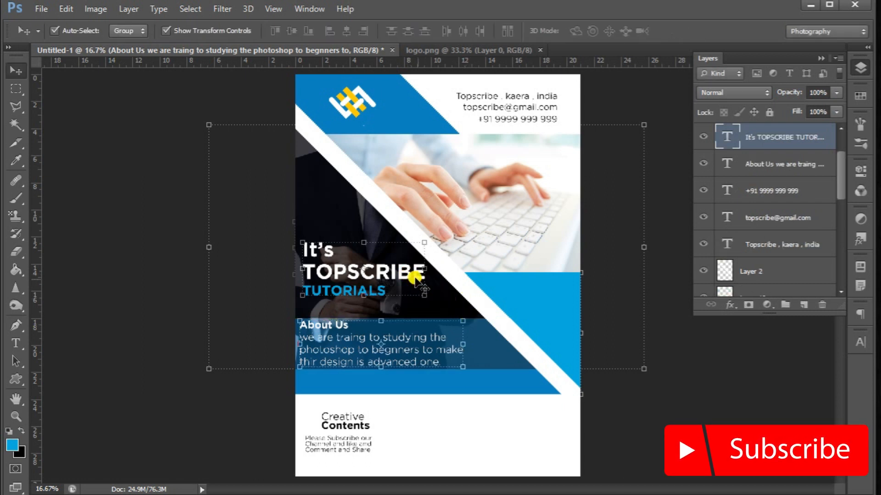
# Scale the "It's TOPSCRIBE TUTORIALS" headline to about 105% and shift it down, just above the "About Us" band
pyautogui.moveTo(424, 295); pyautogui.dragTo(431, 301)
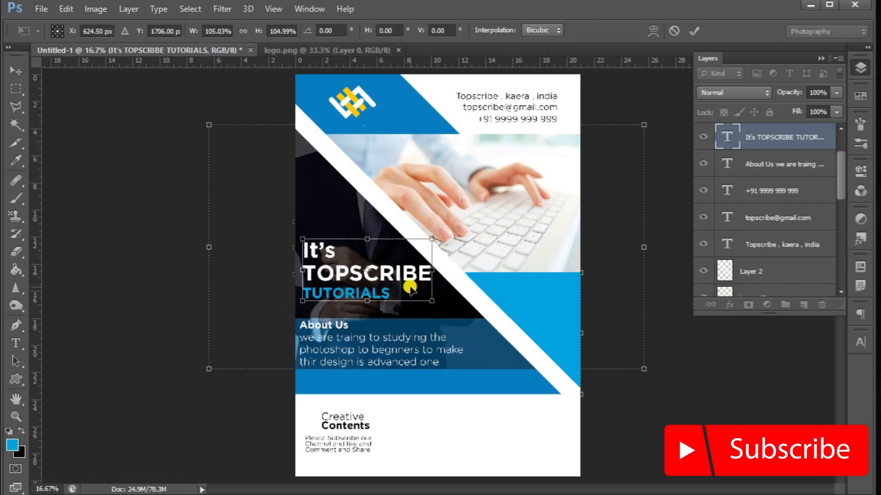
pyautogui.press('Down')
pyautogui.press('Down')
pyautogui.press('Down')
pyautogui.press('Down')
pyautogui.press('Down')
pyautogui.press('Down')
pyautogui.press('Down')
pyautogui.press('Down')
pyautogui.press('Down')
pyautogui.press('Down')
pyautogui.press('Down')
pyautogui.press('Down')
pyautogui.press('Down')
pyautogui.press('Down')
pyautogui.press('Down')
pyautogui.press('Down')
pyautogui.press('Down')
pyautogui.press('Down')
pyautogui.press('Down')
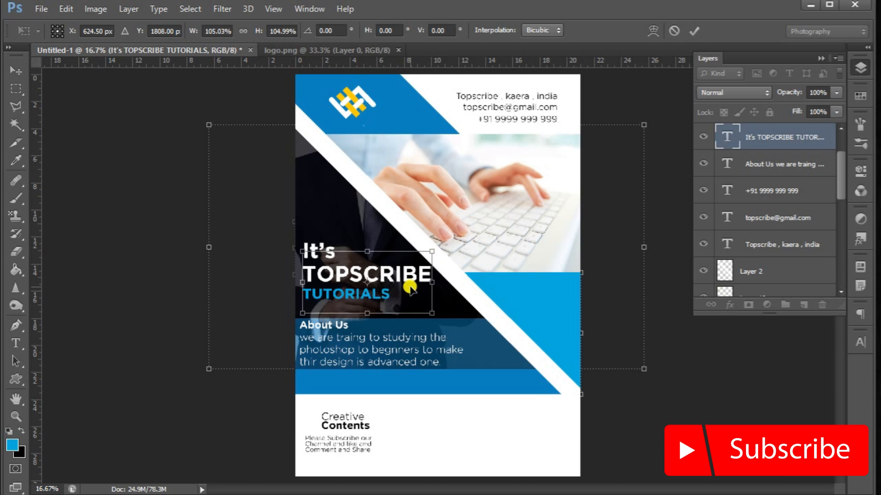
pyautogui.press('Up')
pyautogui.press('Up')
pyautogui.press('Up')
pyautogui.press('Up')
pyautogui.press('Up')
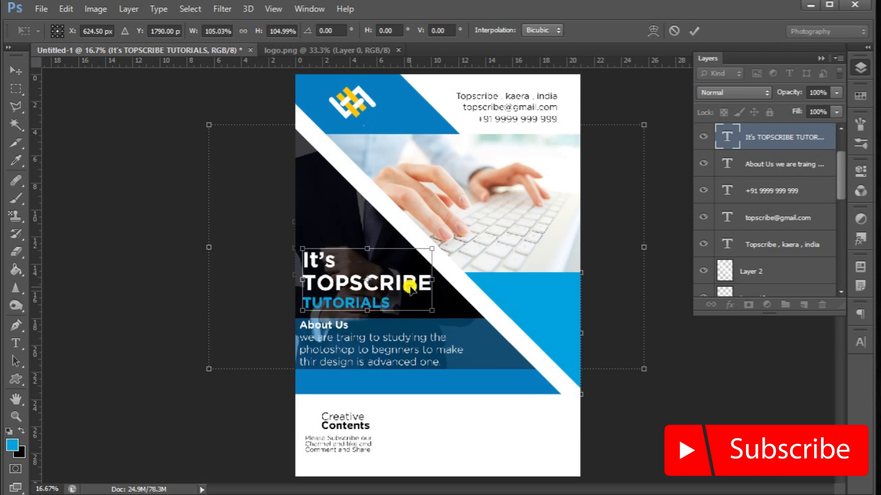
pyautogui.press('Return')
# Shift the "About Us" text block slightly right to line up with the headline's left edge
pyautogui.click(372, 349)
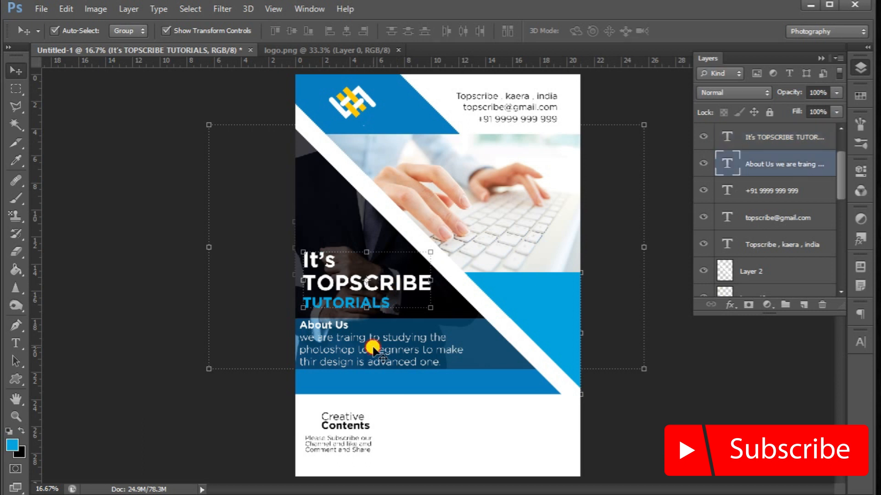
pyautogui.hotkey('shift', 'Right')
pyautogui.hotkey('shift', 'Right')
pyautogui.hotkey('shift', 'Right')
pyautogui.hotkey('shift', 'Right')
pyautogui.hotkey('shift', 'Right')
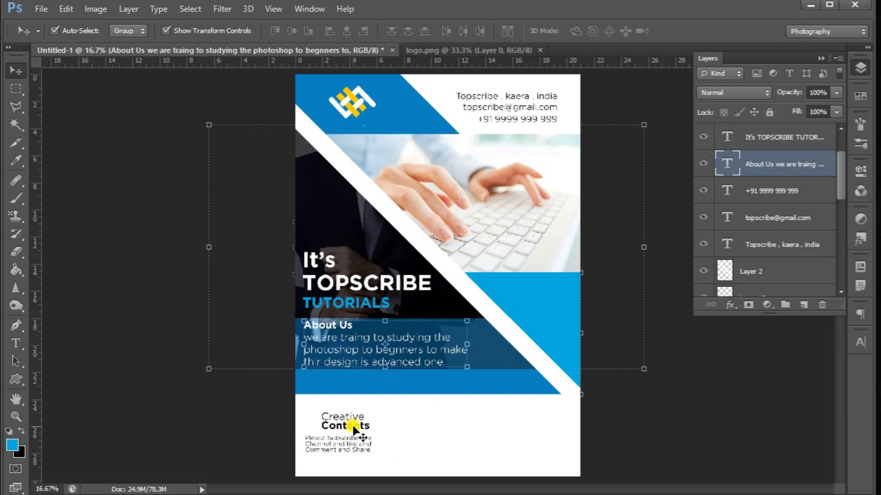
# Shift the "Creative Contents" heading and the "Please Subscribe" text together slightly right and down within the white area
pyautogui.hotkey('ctrl', '+')
pyautogui.hotkey('ctrl', '+')
pyautogui.hotkey('ctrl', '+')
pyautogui.scroll(-6, 353, 430)
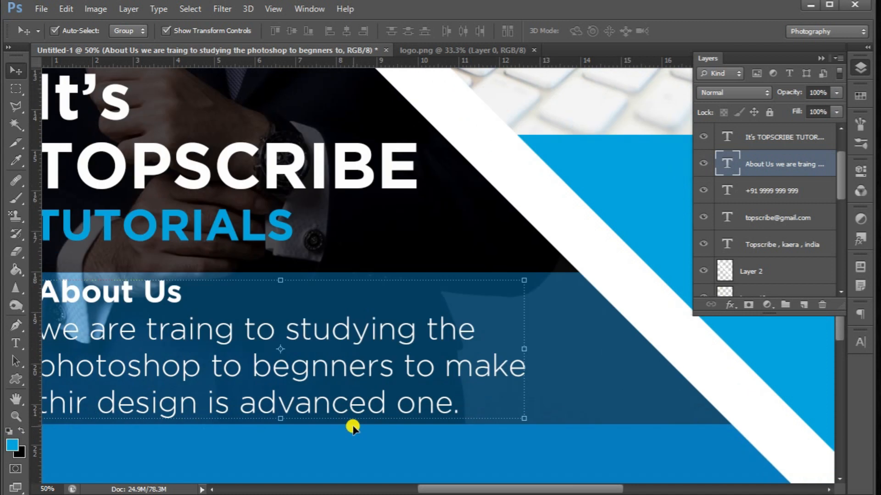
pyautogui.scroll(-5, 353, 427)
pyautogui.moveTo(477, 489); pyautogui.dragTo(436, 423)
pyautogui.scroll(-4, 437, 422)
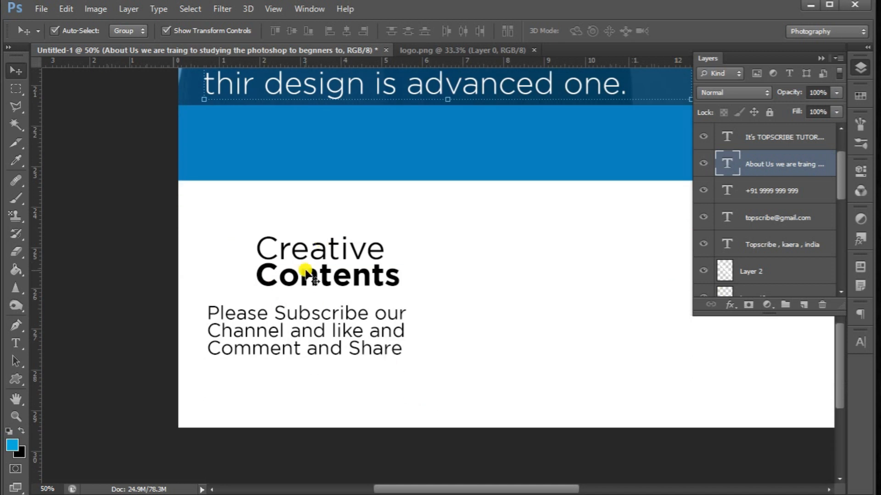
pyautogui.click(305, 271)
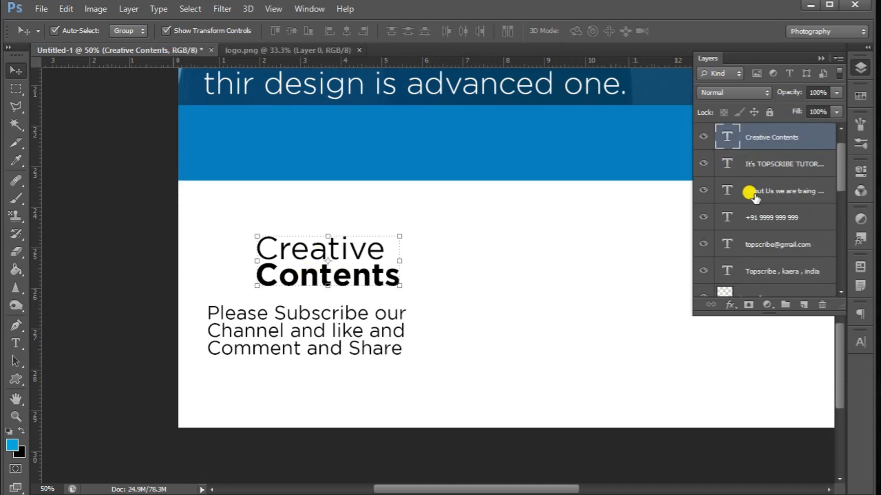
pyautogui.scroll(1, 761, 188)
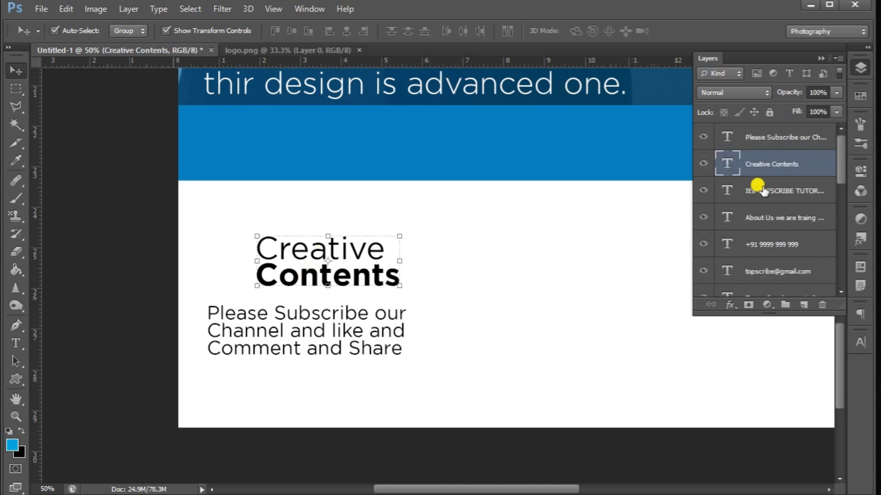
pyautogui.keyDown('shift'); pyautogui.click(761, 137); pyautogui.keyUp('shift')
pyautogui.moveTo(324, 328); pyautogui.dragTo(345, 341)
pyautogui.moveTo(411, 490); pyautogui.dragTo(433, 491)
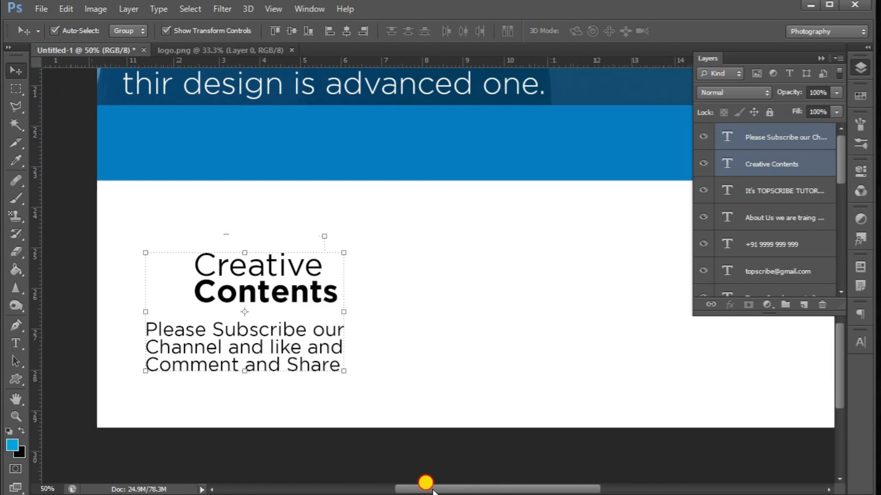
# Duplicate the "Creative Contents" heading and its "Please Subscribe" text, and place the copies to the right of the originals
pyautogui.click(749, 159)
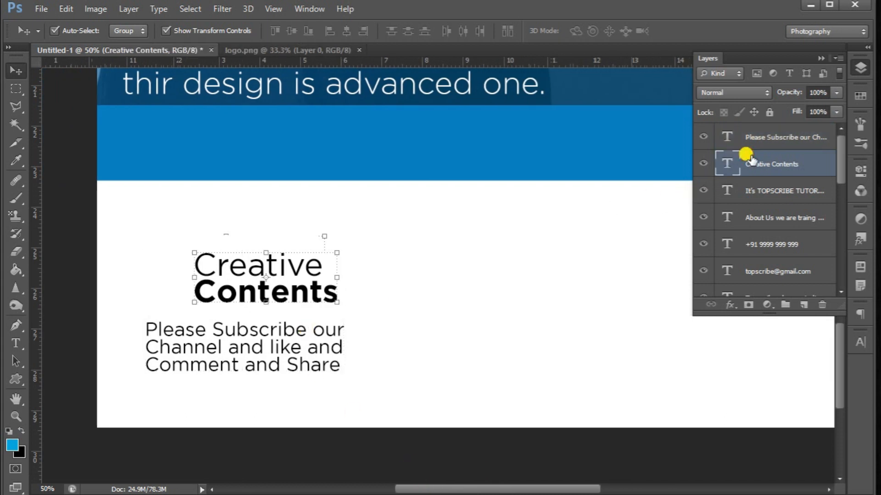
pyautogui.hotkey('ctrl', 'j')
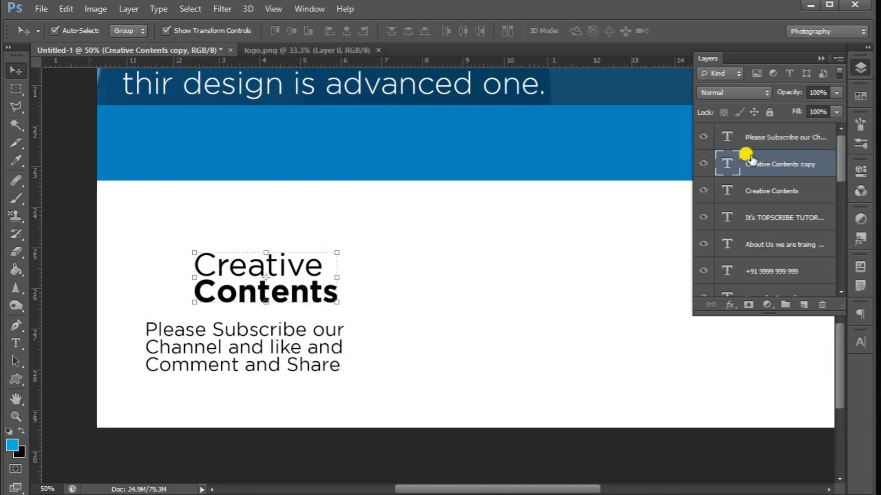
pyautogui.click(750, 137)
pyautogui.hotkey('ctrl', 'j')
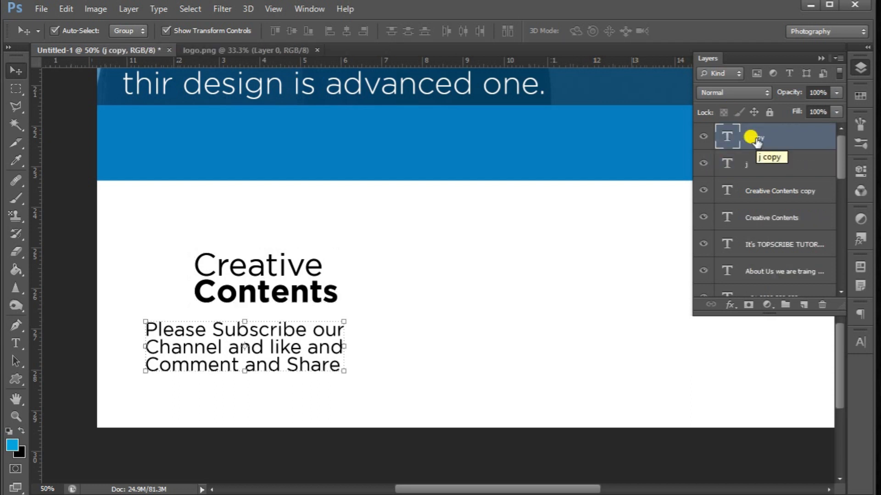
pyautogui.keyDown('ctrl'); pyautogui.click(770, 192); pyautogui.keyUp('ctrl')
pyautogui.moveTo(306, 285); pyautogui.dragTo(623, 286)
pyautogui.moveTo(439, 490); pyautogui.dragTo(534, 468)
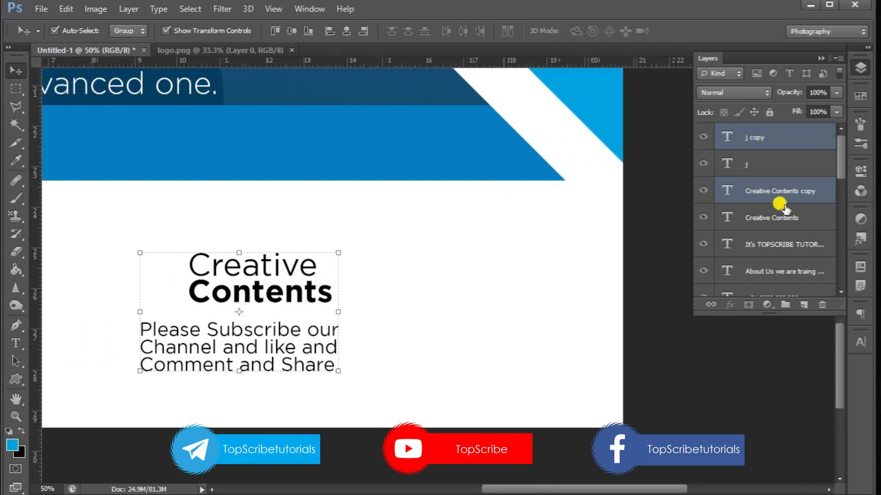
# Duplicate the copied heading and "Please Subscribe" text again, placing this third block near the flyer's right edge
pyautogui.click(787, 194)
pyautogui.hotkey('ctrl', 'j')
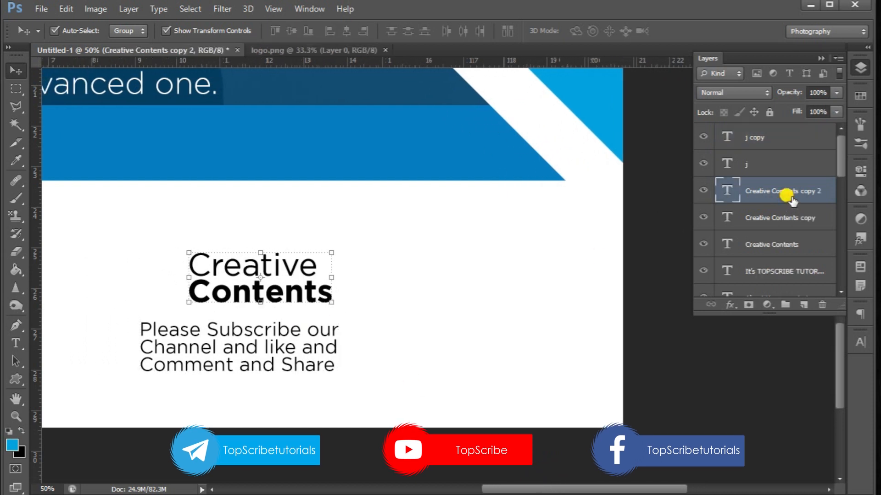
pyautogui.doubleClick(763, 137)
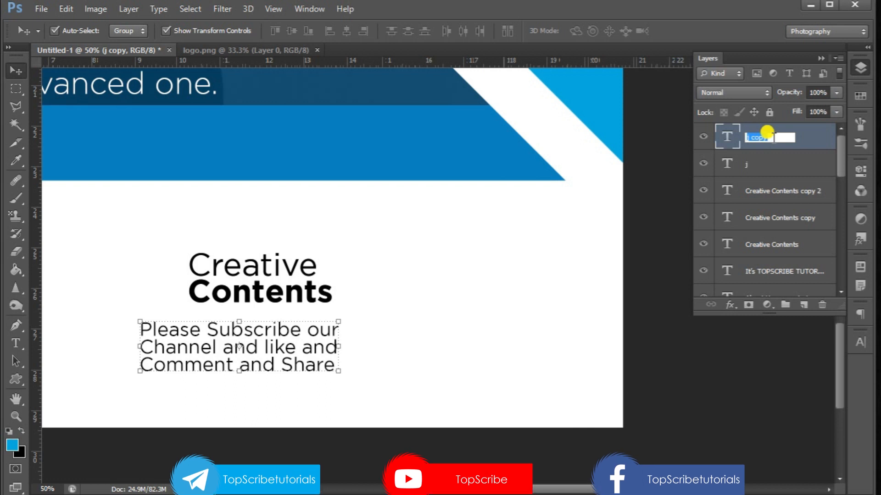
pyautogui.click(798, 140)
pyautogui.hotkey('ctrl', 'j')
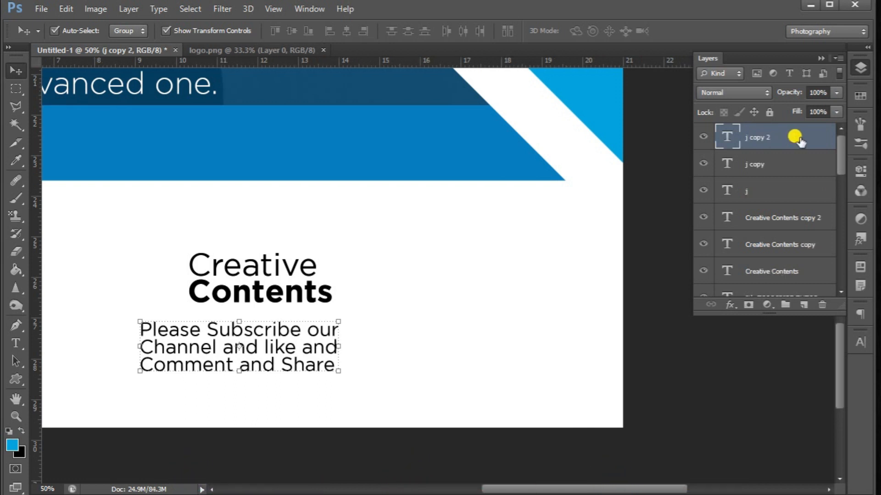
pyautogui.keyDown('ctrl'); pyautogui.click(787, 219); pyautogui.keyUp('ctrl')
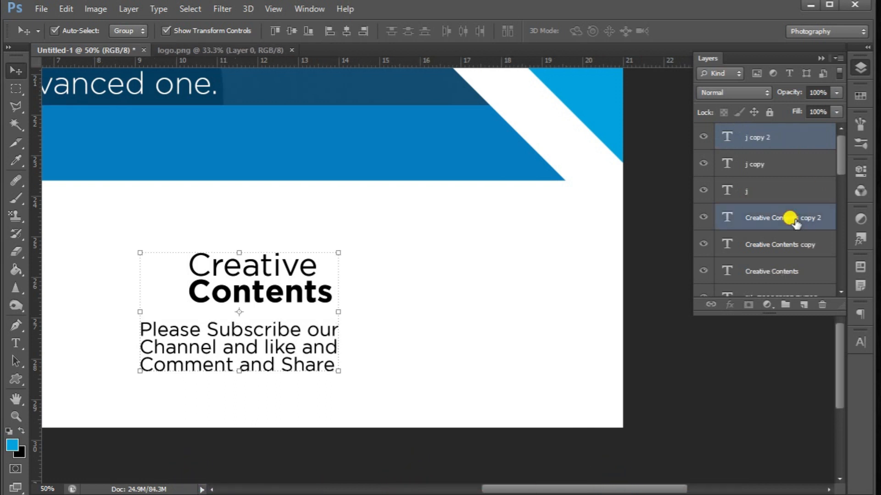
pyautogui.moveTo(283, 281); pyautogui.dragTo(526, 284)
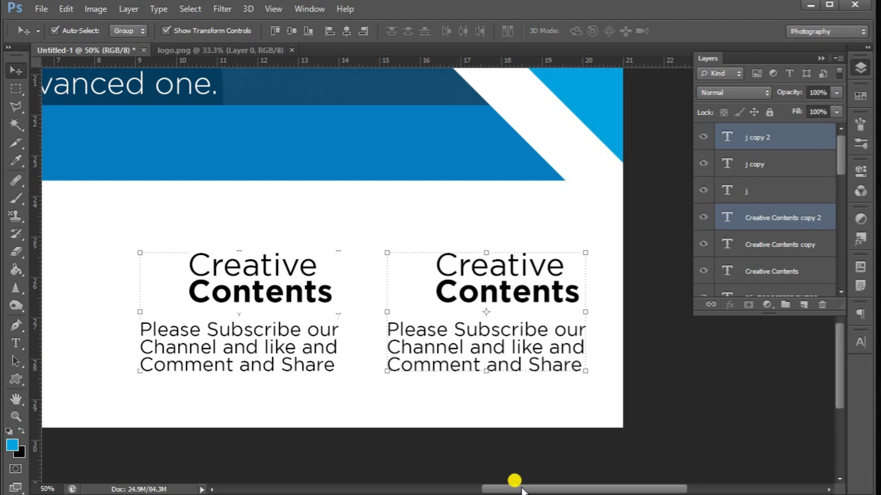
# Nudge the third "Creative Contents" block left to widen its margin from the flyer's right edge
pyautogui.hotkey('ctrl', '-')
pyautogui.moveTo(521, 490); pyautogui.dragTo(457, 490)
pyautogui.hotkey('shift', 'Left')
pyautogui.hotkey('shift', 'Left')
pyautogui.hotkey('shift', 'Left')
pyautogui.hotkey('shift', 'Left')
pyautogui.hotkey('shift', 'Left')
pyautogui.hotkey('shift', 'Left')
pyautogui.hotkey('shift', 'Left')
pyautogui.hotkey('shift', 'Left')
pyautogui.hotkey('shift', 'Left')
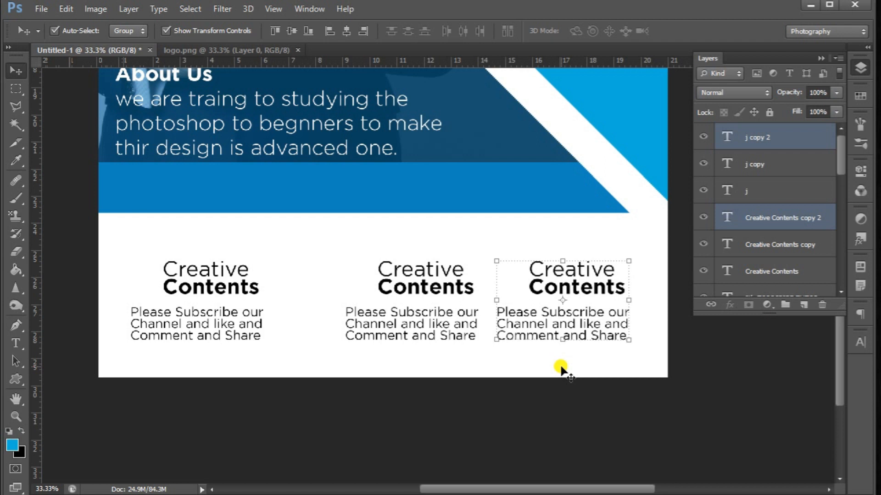
pyautogui.click(815, 163)
pyautogui.keyDown('shift'); pyautogui.click(788, 245); pyautogui.keyUp('shift')
pyautogui.hotkey('shift', 'Left')
pyautogui.hotkey('shift', 'Left')
pyautogui.hotkey('shift', 'Right')
pyautogui.hotkey('shift', 'Right')
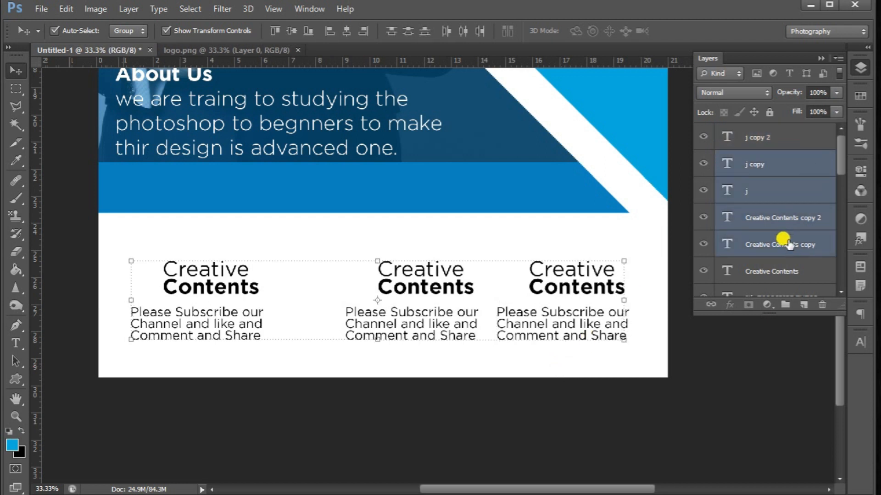
pyautogui.click(797, 201)
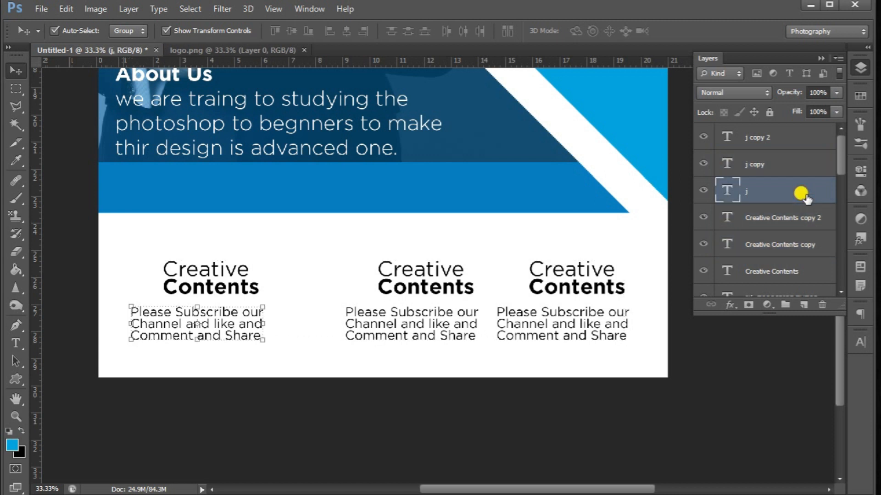
pyautogui.click(775, 166)
pyautogui.keyDown('shift'); pyautogui.click(785, 246); pyautogui.keyUp('shift')
# Move the middle "Creative Contents" heading and its text left, about midway between the two outer blocks
pyautogui.click(786, 246)
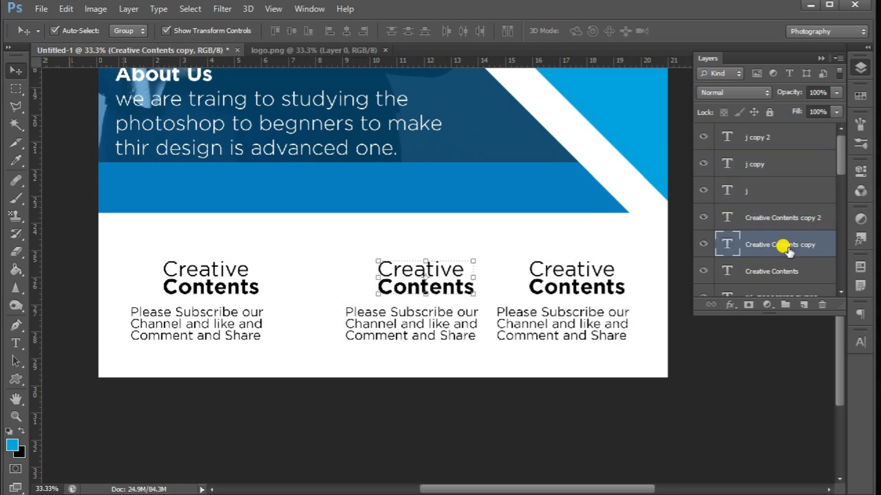
pyautogui.keyDown('ctrl'); pyautogui.click(774, 172); pyautogui.keyUp('ctrl')
pyautogui.hotkey('shift', 'Left')
pyautogui.hotkey('shift', 'Left')
pyautogui.hotkey('shift', 'Left')
pyautogui.hotkey('shift', 'Left')
pyautogui.hotkey('shift', 'Left')
pyautogui.hotkey('shift', 'Left')
pyautogui.hotkey('shift', 'Left')
pyautogui.hotkey('shift', 'Left')
pyautogui.hotkey('shift', 'Left')
pyautogui.hotkey('shift', 'Left')
pyautogui.hotkey('shift', 'Left')
pyautogui.hotkey('shift', 'Left')
pyautogui.hotkey('shift', 'Left')
pyautogui.hotkey('shift', 'Left')
pyautogui.hotkey('shift', 'Left')
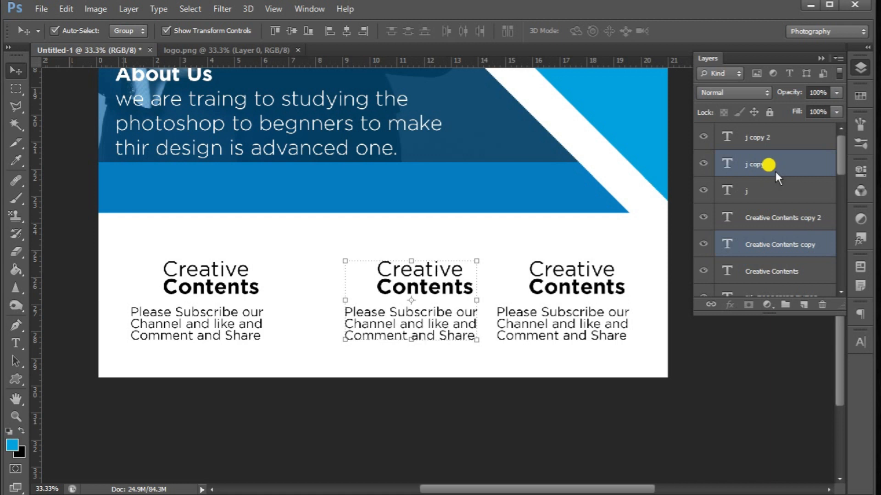
pyautogui.hotkey('shift', 'Left')
pyautogui.hotkey('shift', 'Left')
pyautogui.hotkey('shift', 'Left')
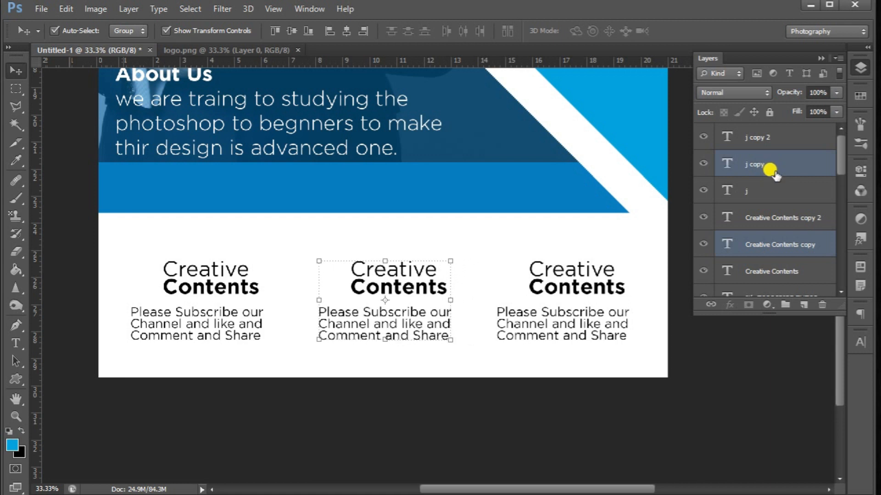
# Nudge the first "Creative Contents" heading and its "Please Subscribe" text slightly right to even out the spacing
pyautogui.click(748, 194)
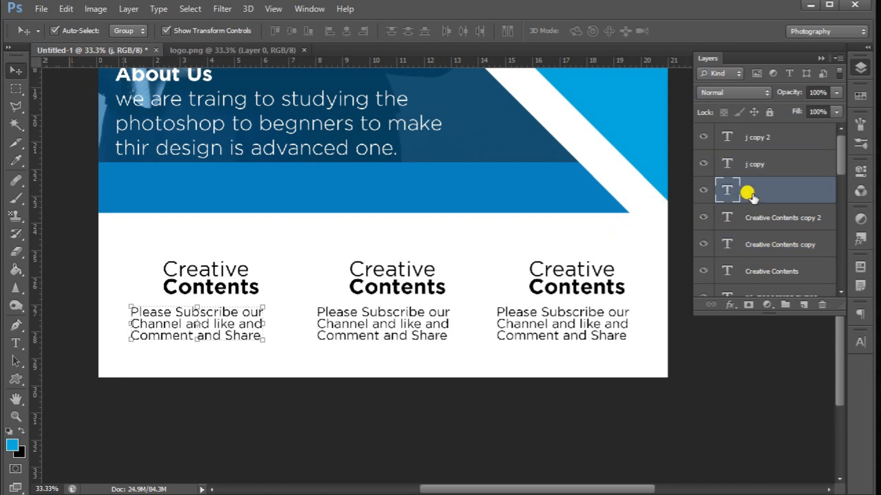
pyautogui.keyDown('ctrl'); pyautogui.click(772, 272); pyautogui.keyUp('ctrl')
pyautogui.hotkey('shift', 'Right')
pyautogui.hotkey('shift', 'Right')
pyautogui.hotkey('shift', 'Right')
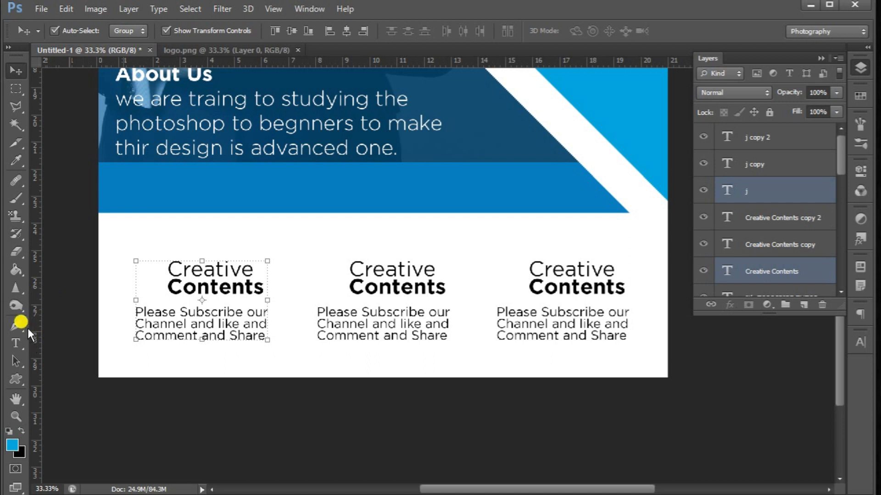
# Activate the Custom Shape tool and browse its available shapes for the "Creative Contents" blocks
pyautogui.click(20, 380)
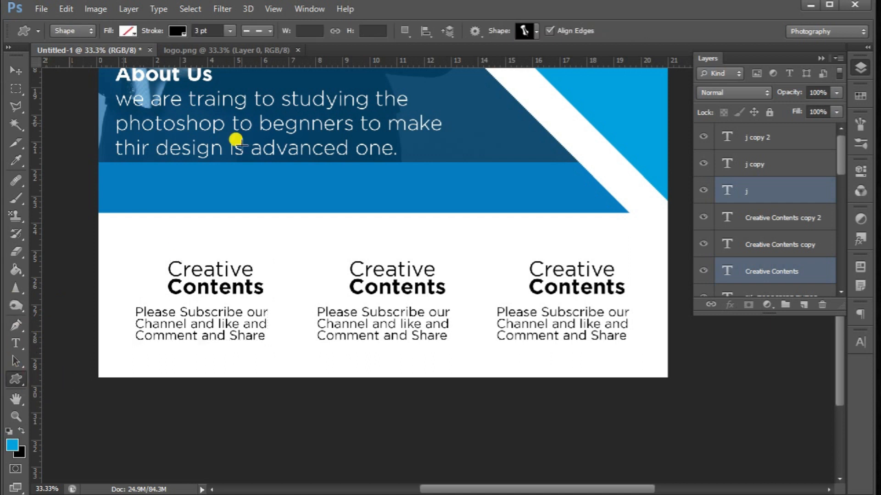
pyautogui.click(535, 32)
pyautogui.click(536, 33)
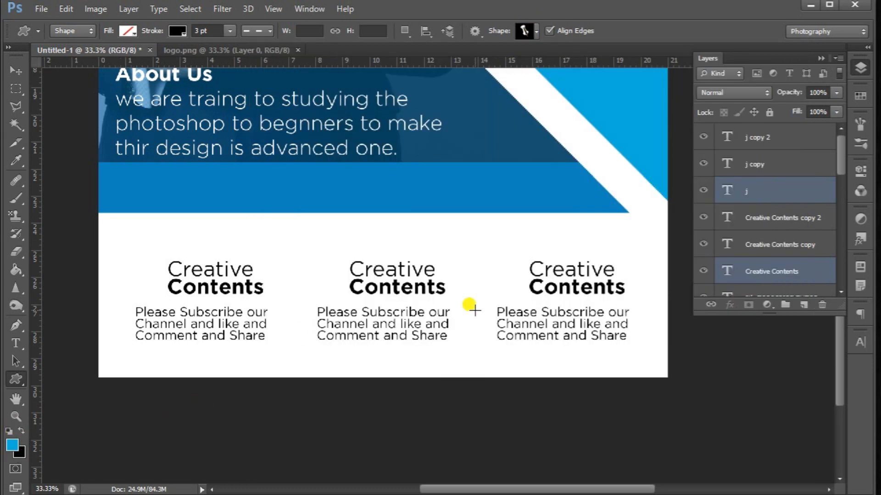
pyautogui.scroll(1, 475, 313)
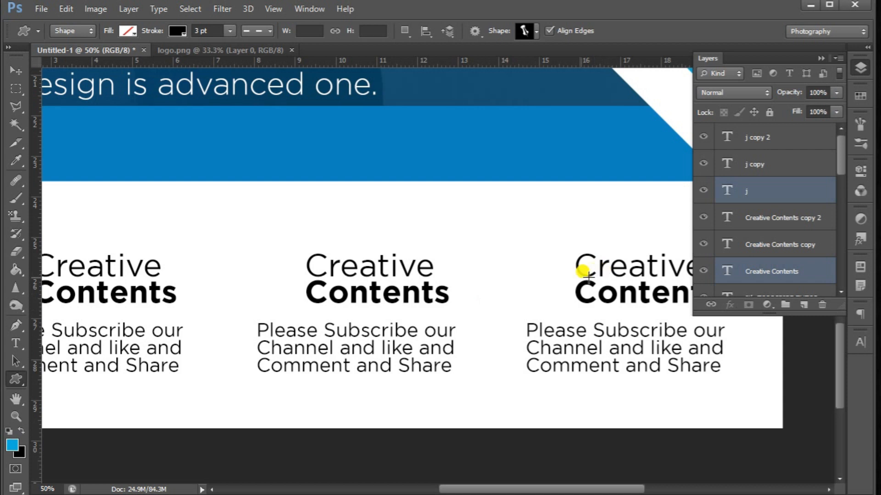